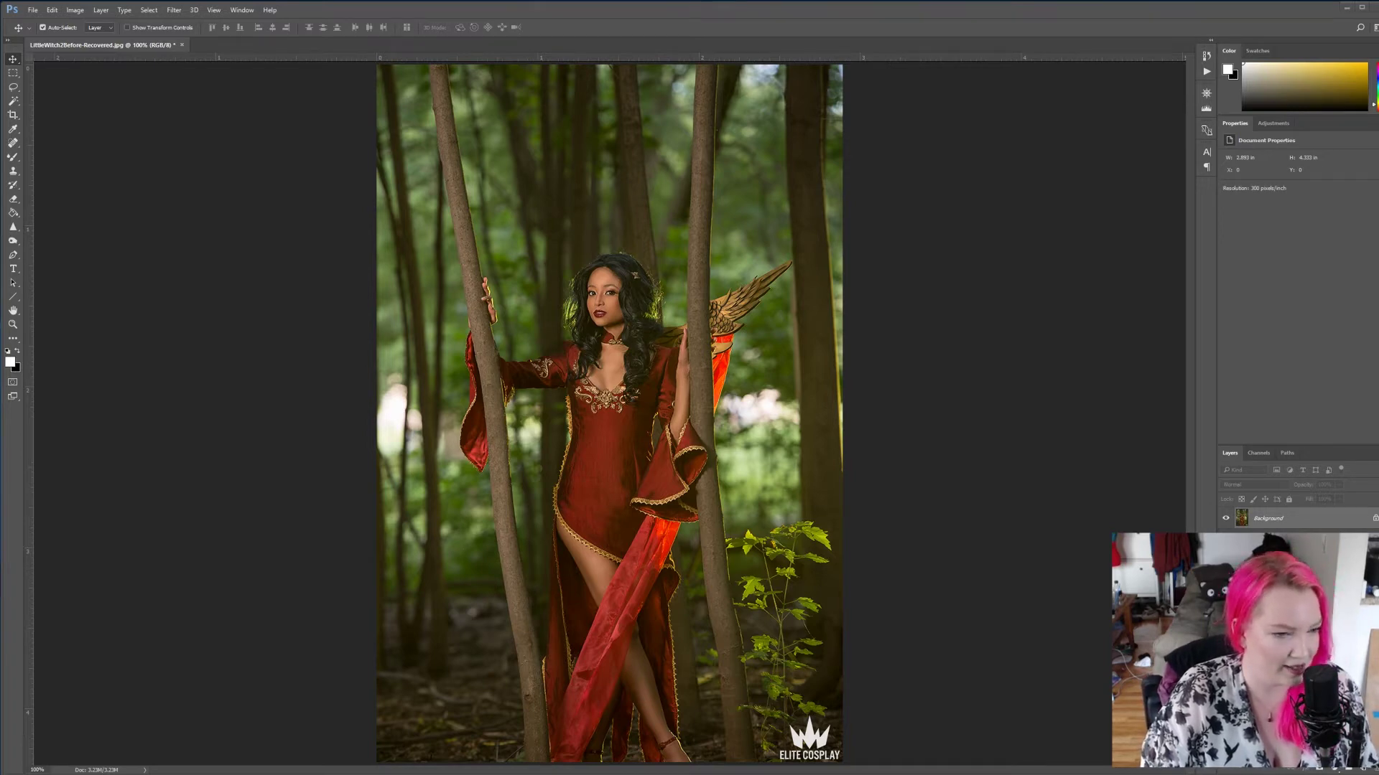
Load the Little Witch .atn actions file from Desktop > August Patreon into Photoshop
key("alt+Tab")
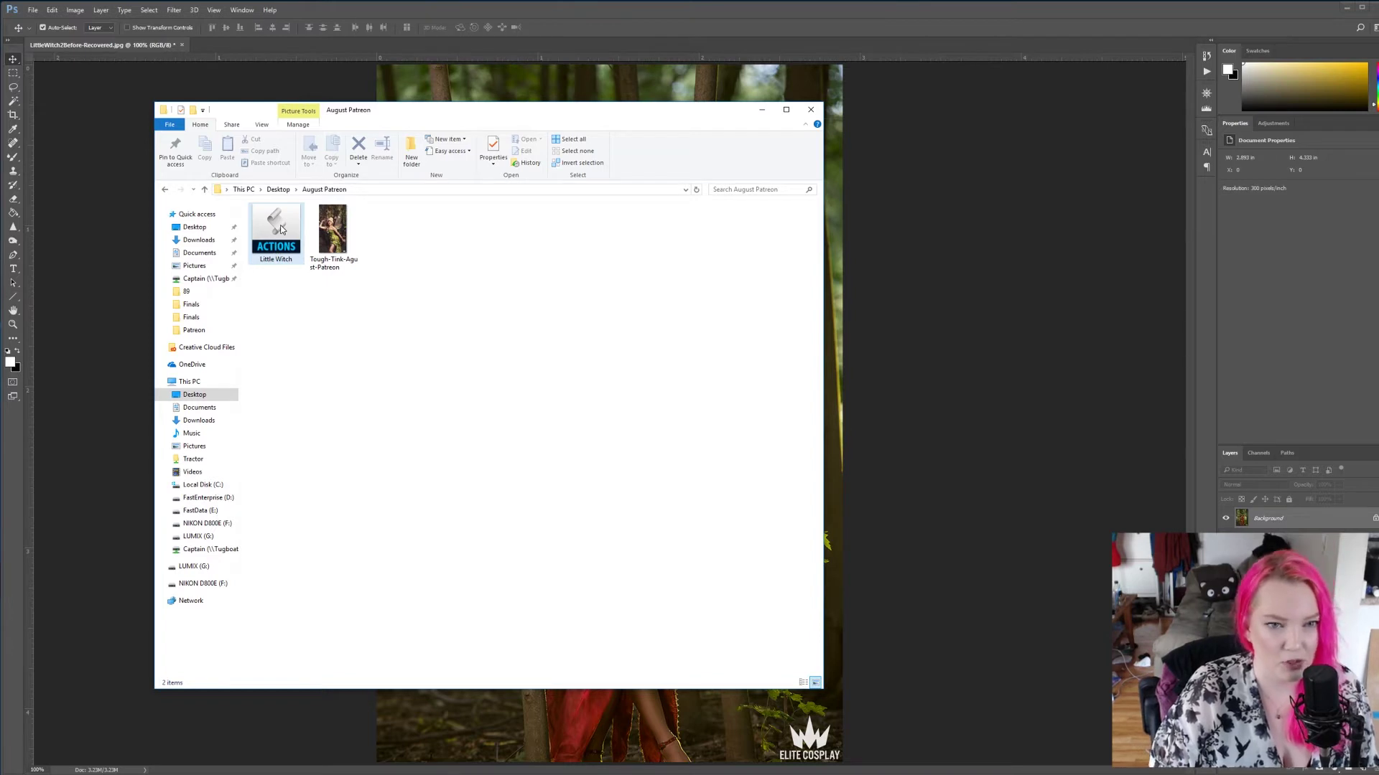
double_click(280, 228)
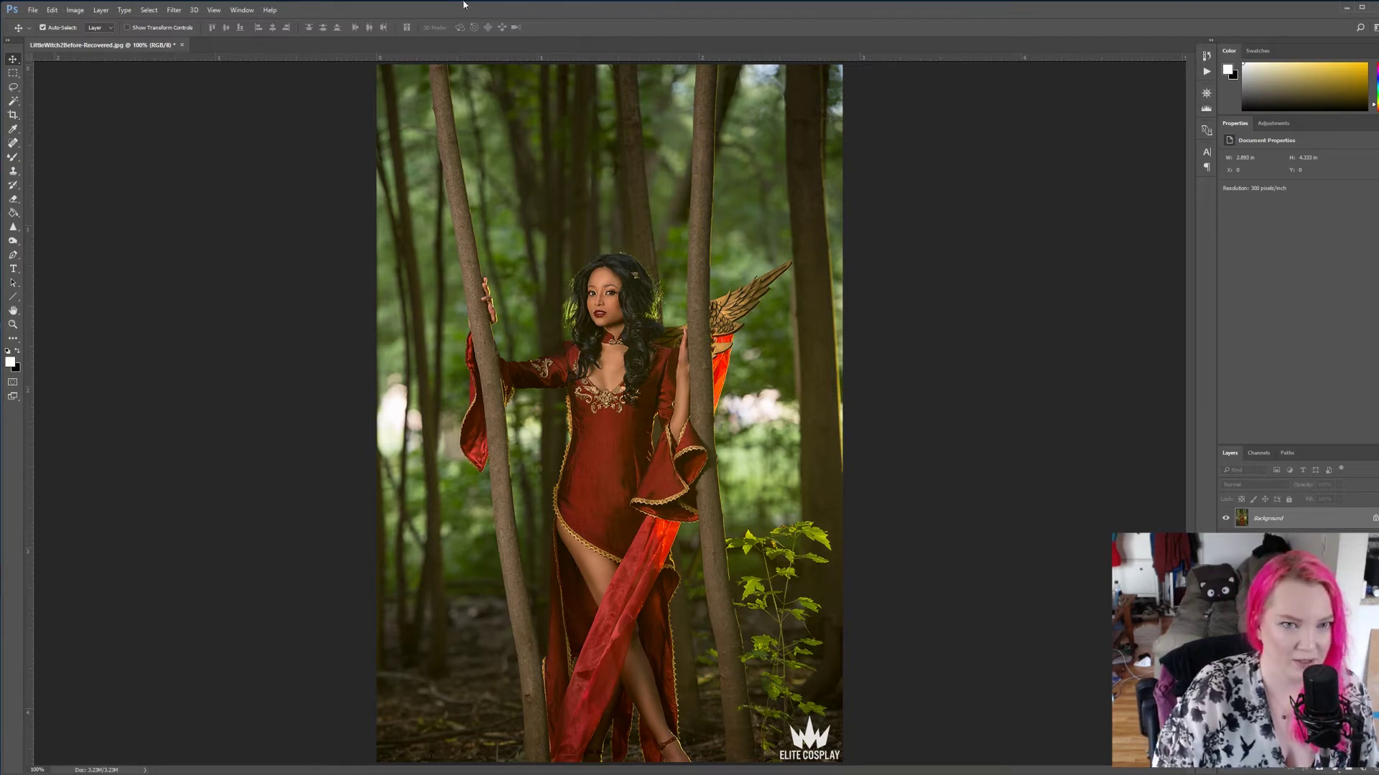
Show the Actions panel, expand the Little Witch set and select its Little Witch action
left_click(241, 10)
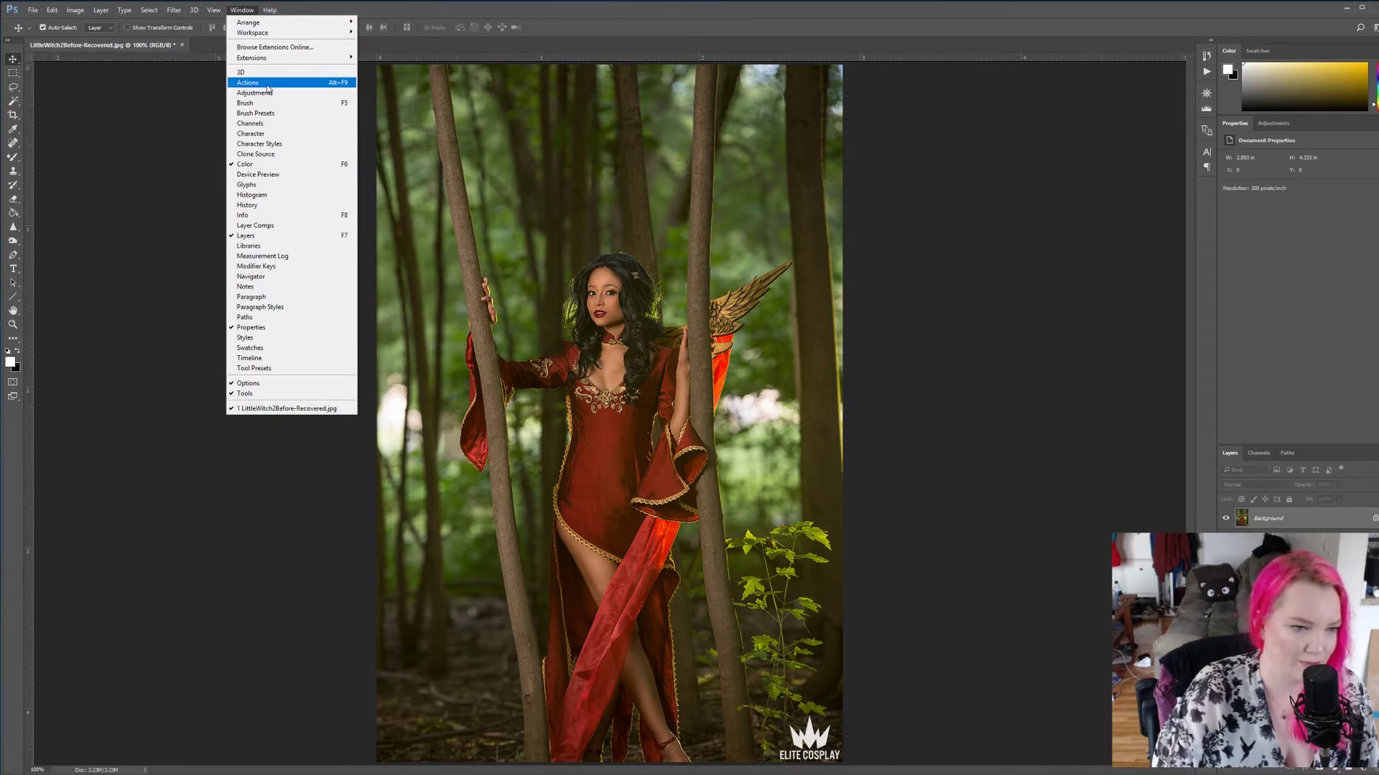
left_click(1206, 73)
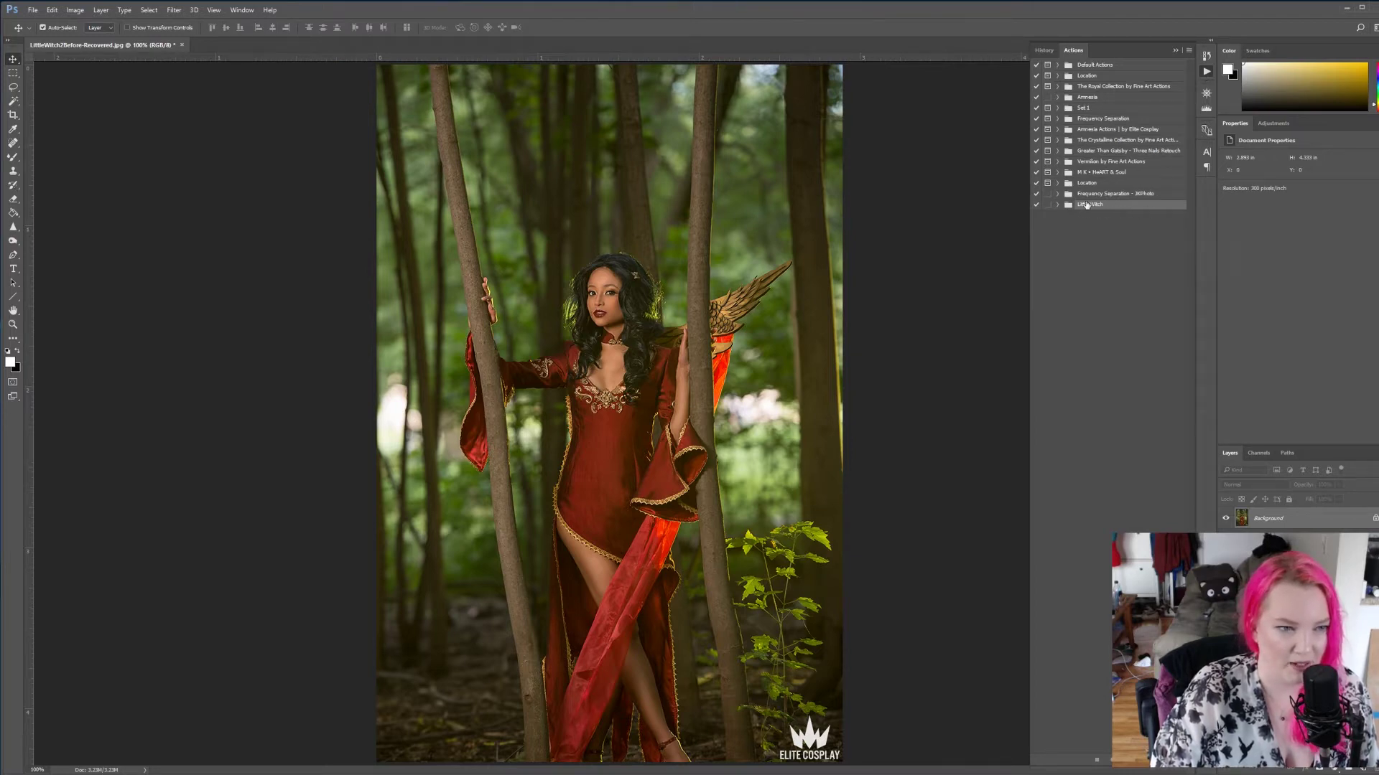
left_click(1056, 205)
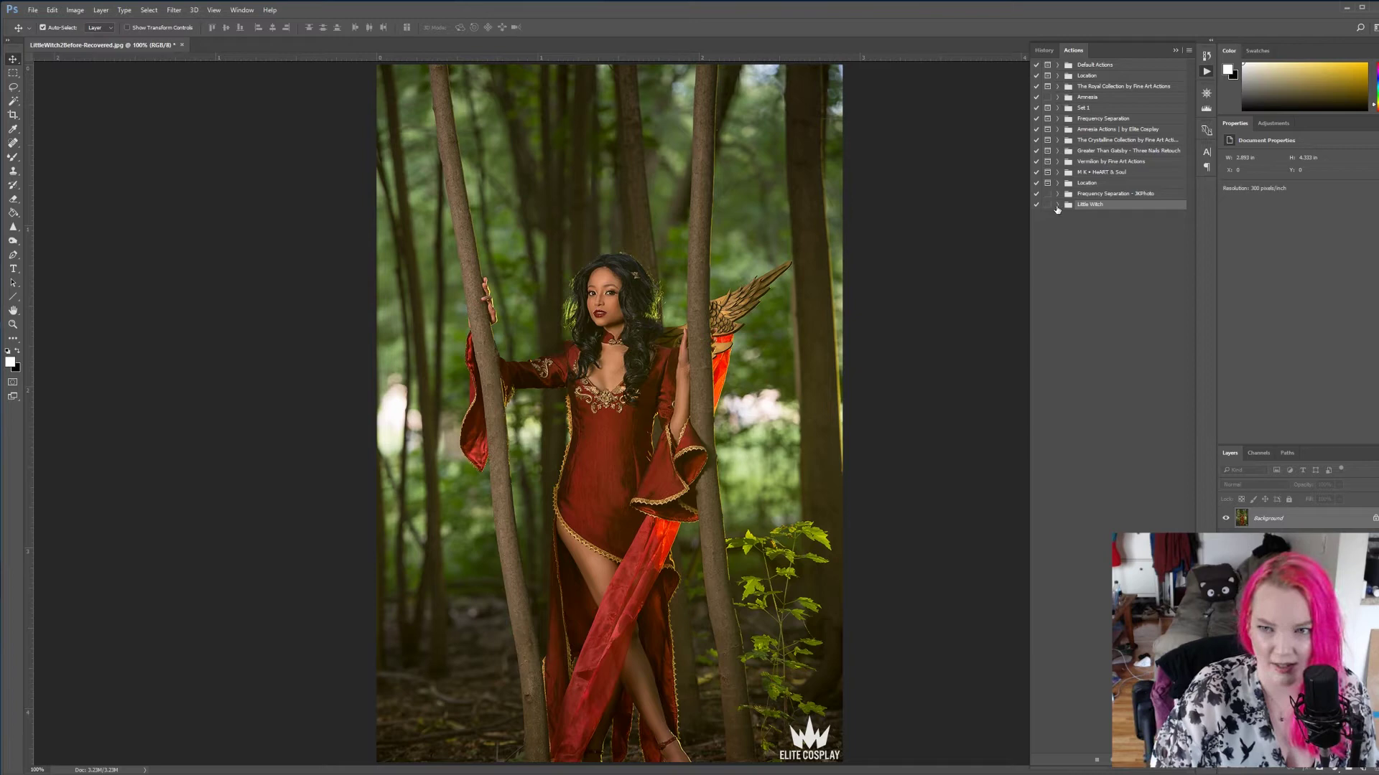
left_click(1063, 215)
left_click(1067, 217)
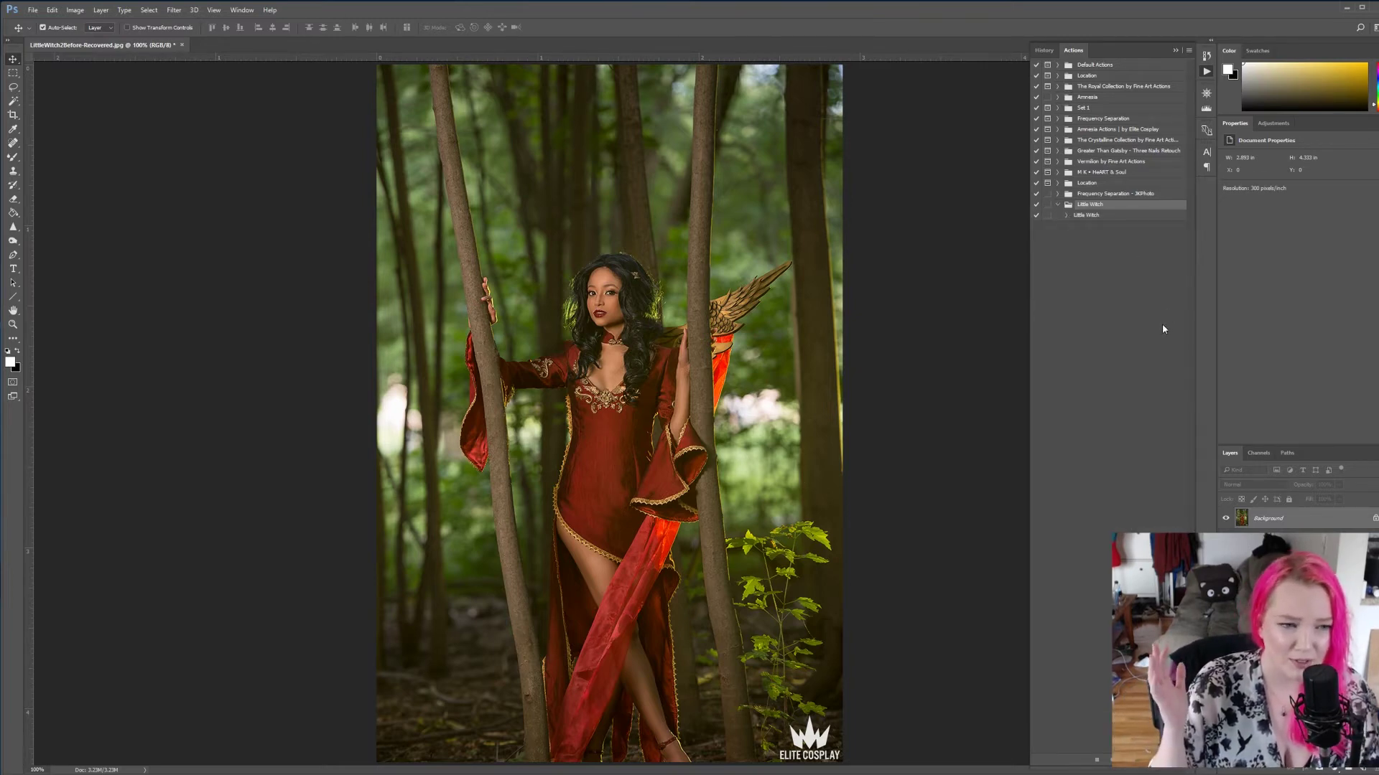
left_click(1085, 216)
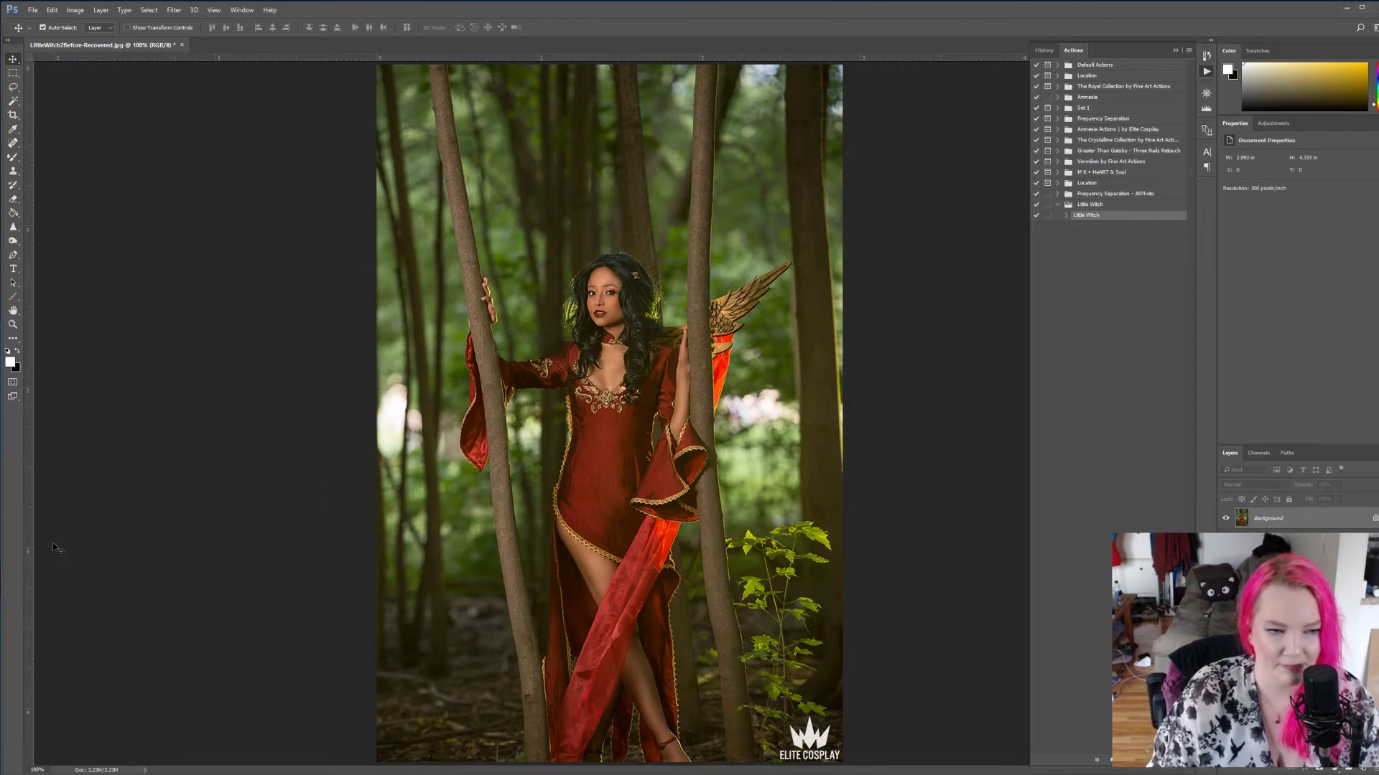
Play the Little Witch action, continuing past the unavailable-step warning, then re-dock the Actions panel
left_click_drag(1124, 51, 943, 50)
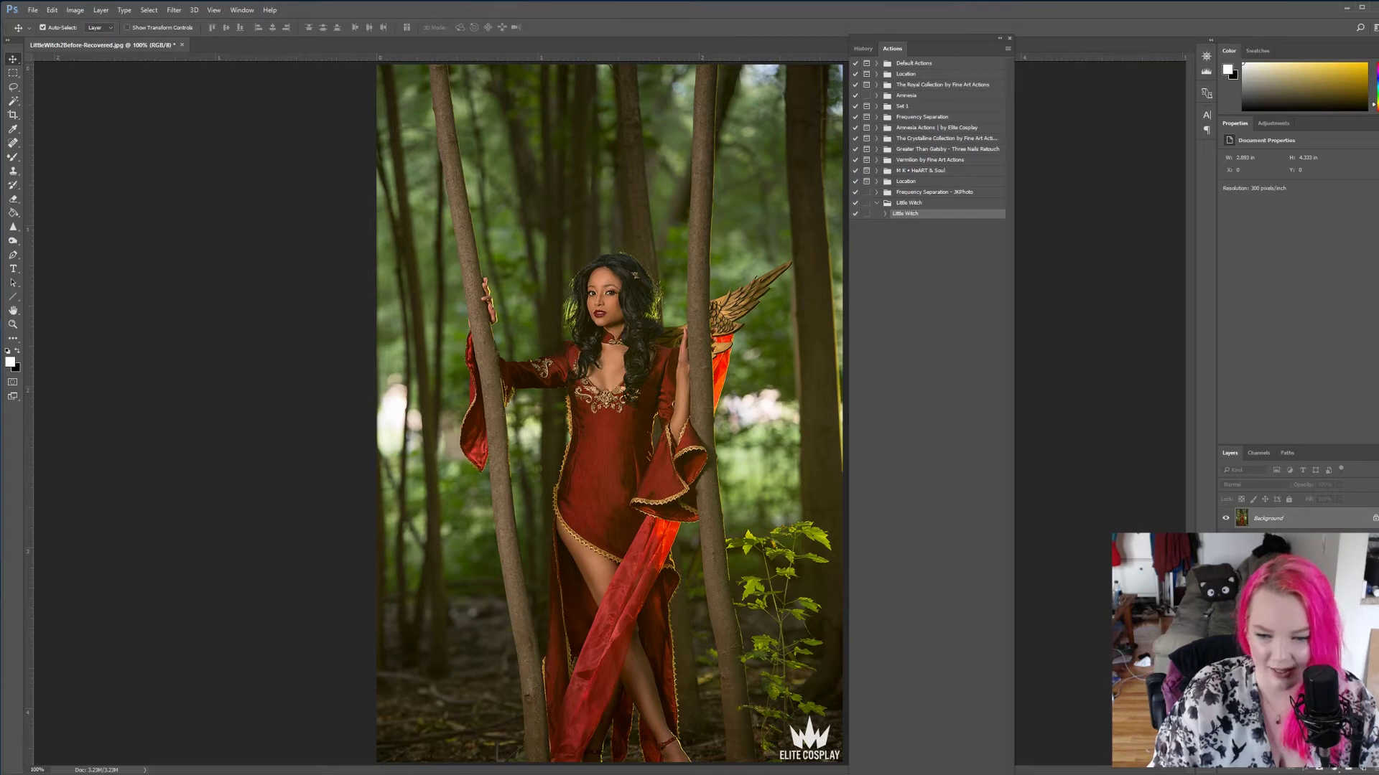
left_click_drag(900, 773, 899, 682)
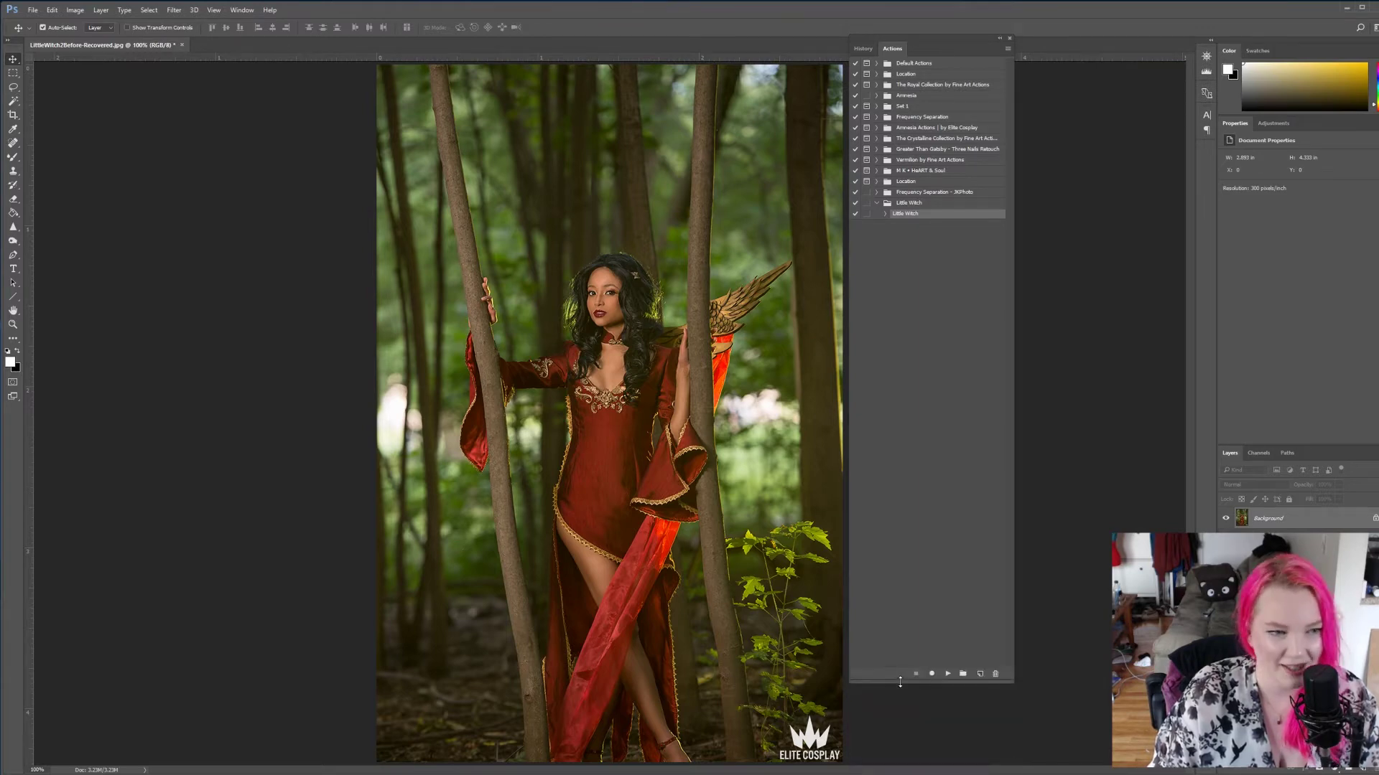
left_click(947, 674)
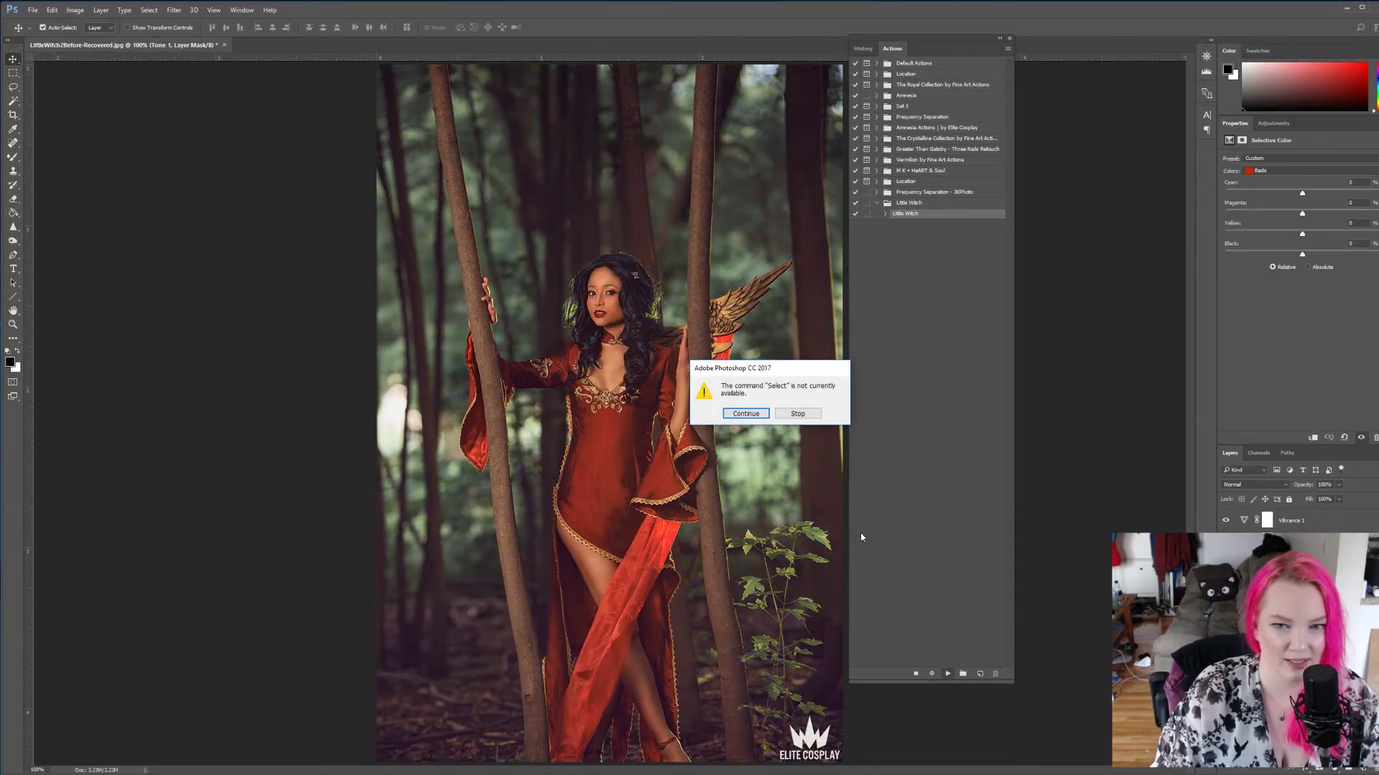
left_click(763, 413)
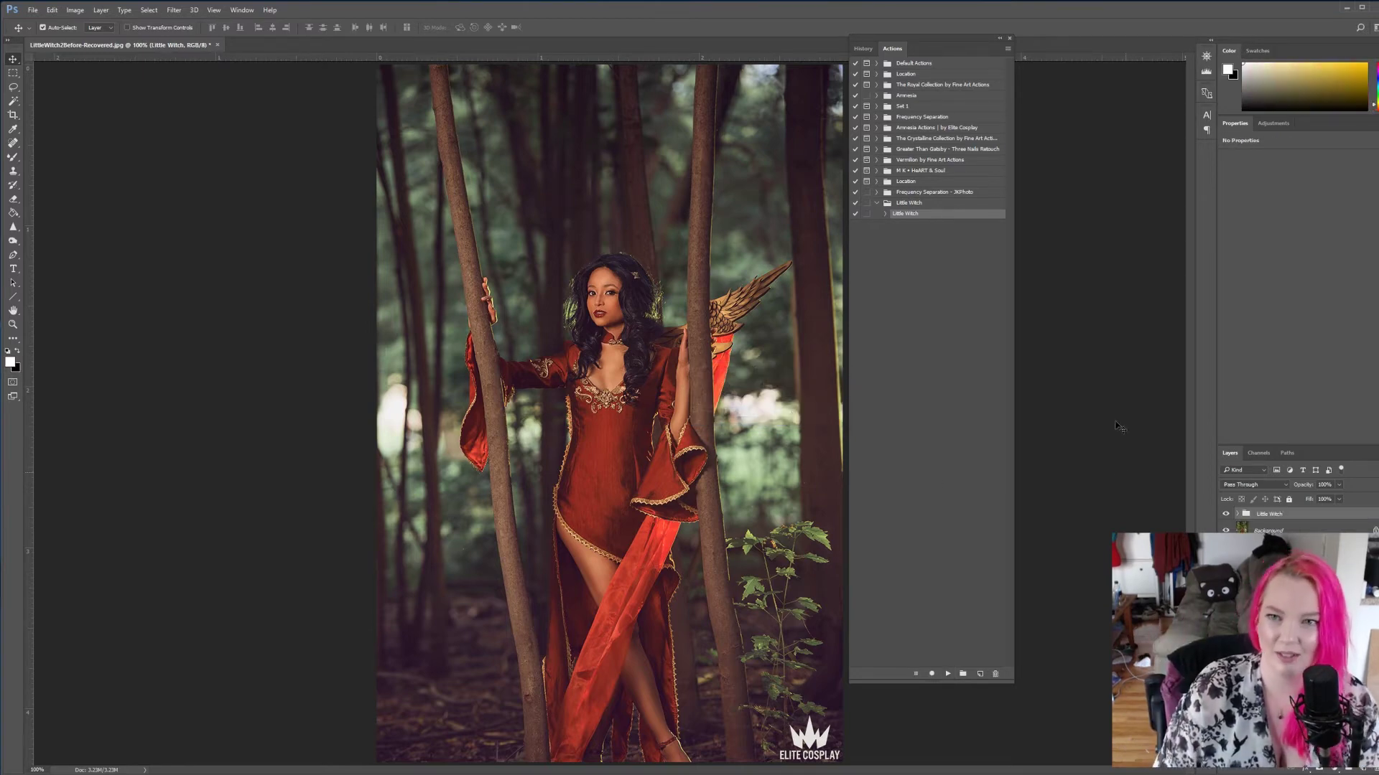
left_click_drag(937, 47, 1206, 58)
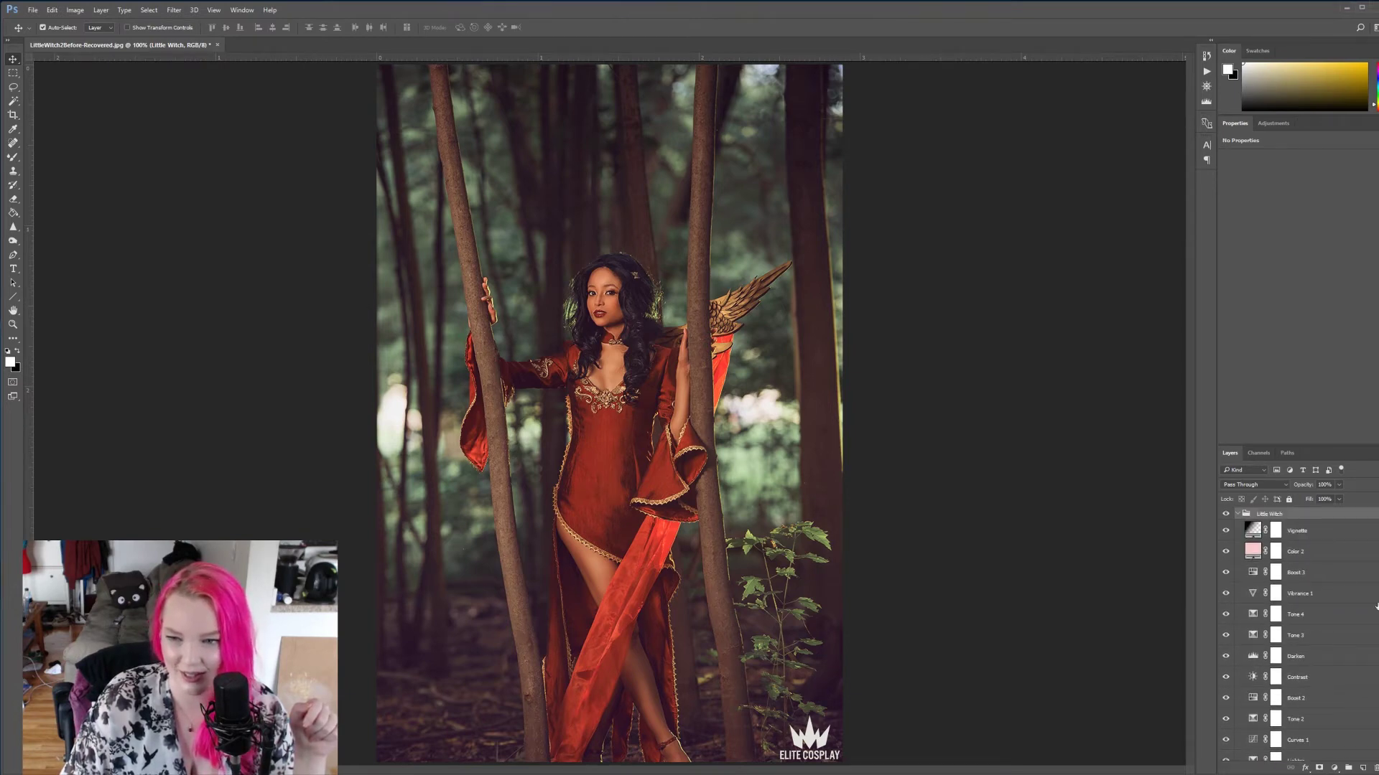
left_click(1237, 514)
left_click(1236, 514)
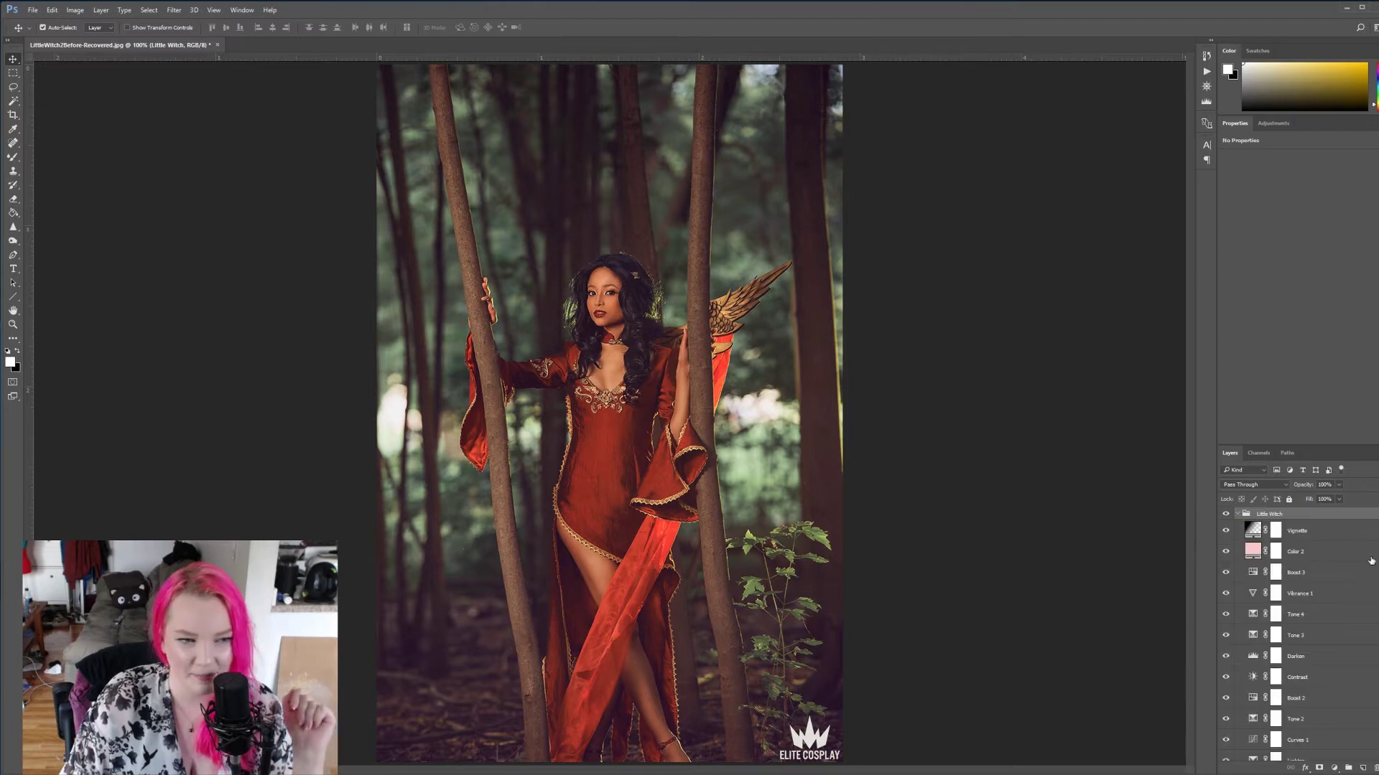
scroll(1292, 631, "down", 3)
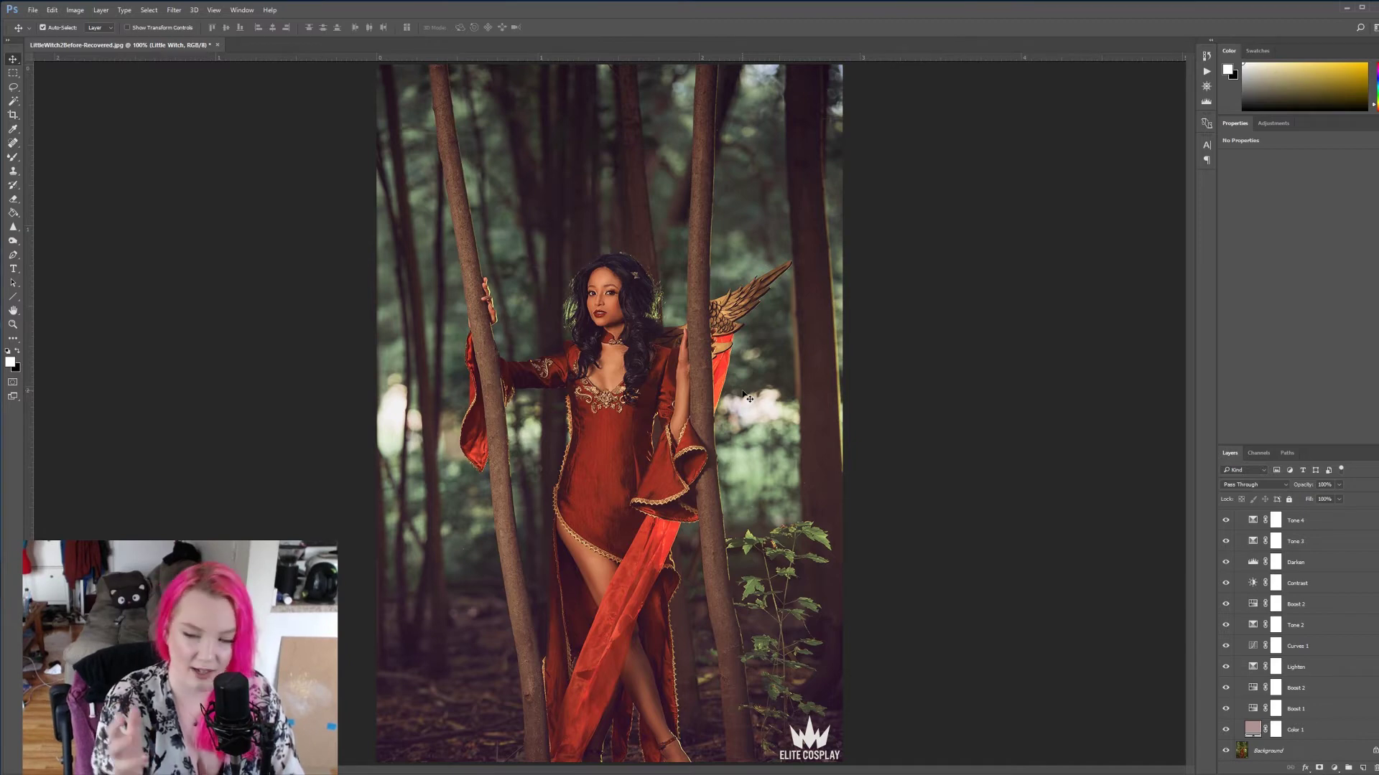
key("F2")
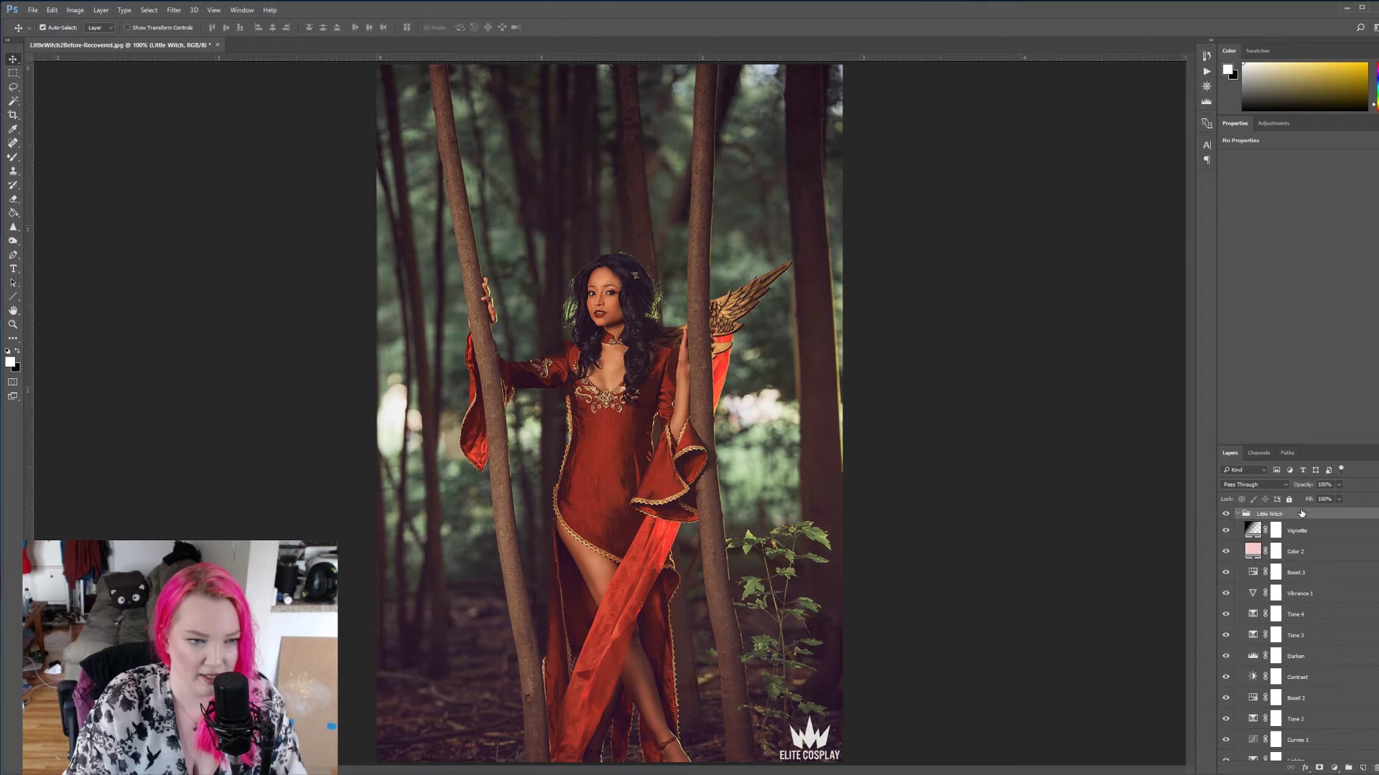
scroll(1271, 631, "down", 3)
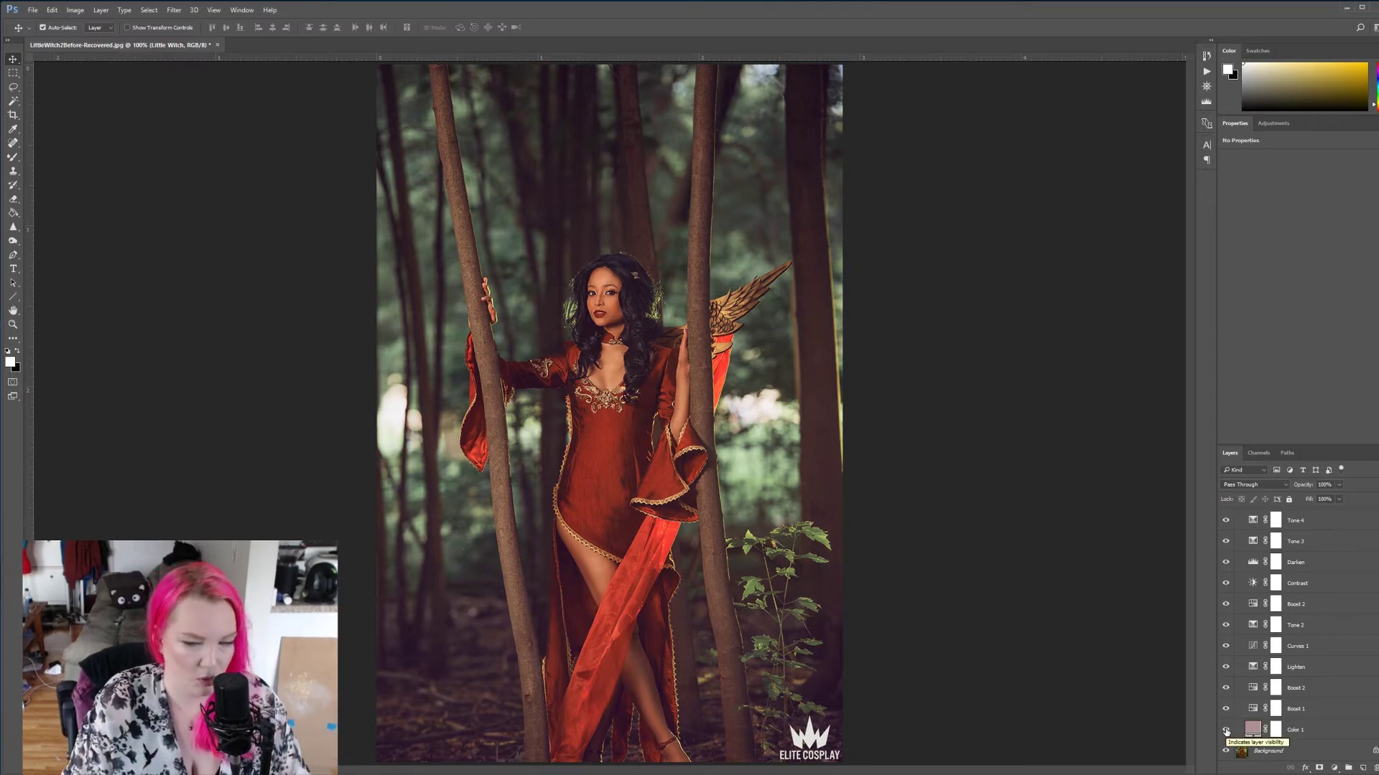
left_click(1226, 731)
left_click(1225, 731)
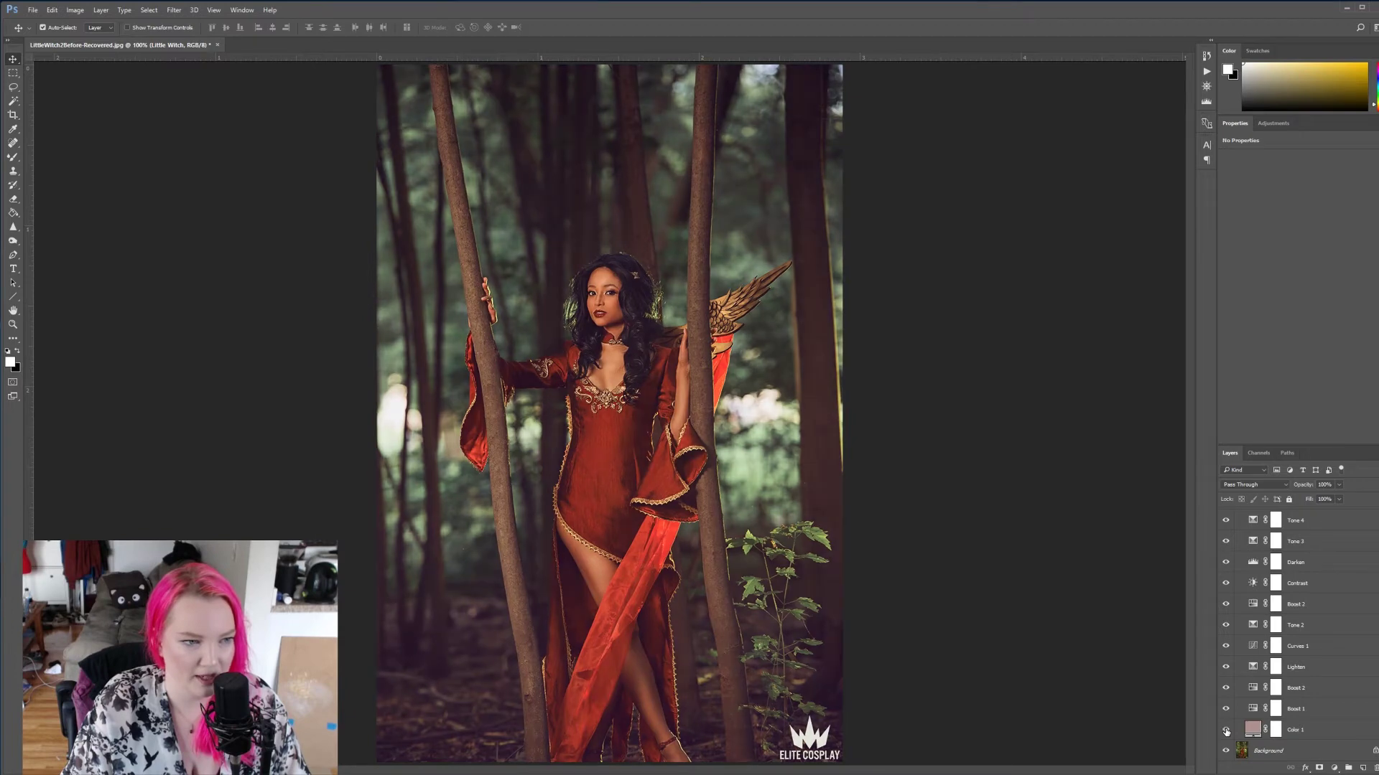
left_click(1225, 710)
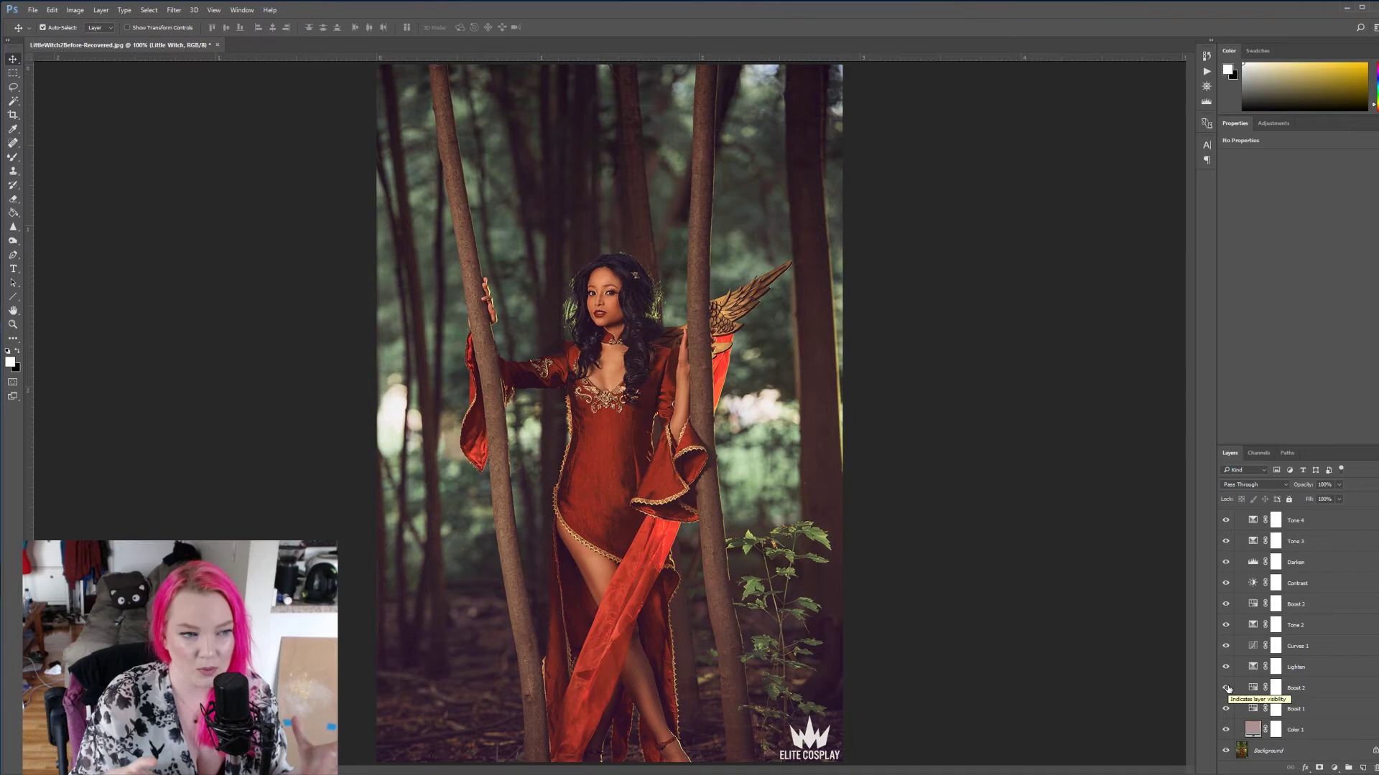
Paint on Boost 2's mask with a smaller 59%-opacity brush over the legs, chest and face
left_click(1275, 688)
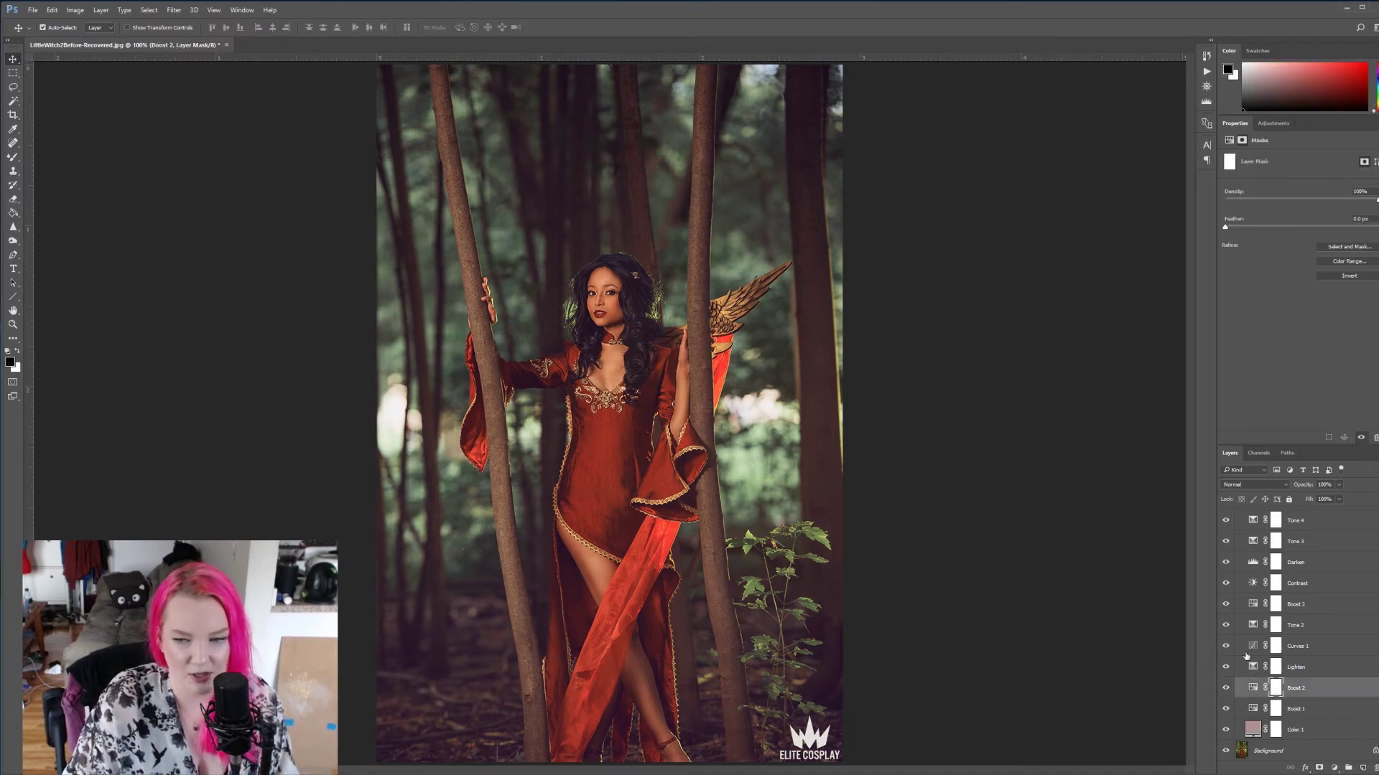
left_click(12, 156)
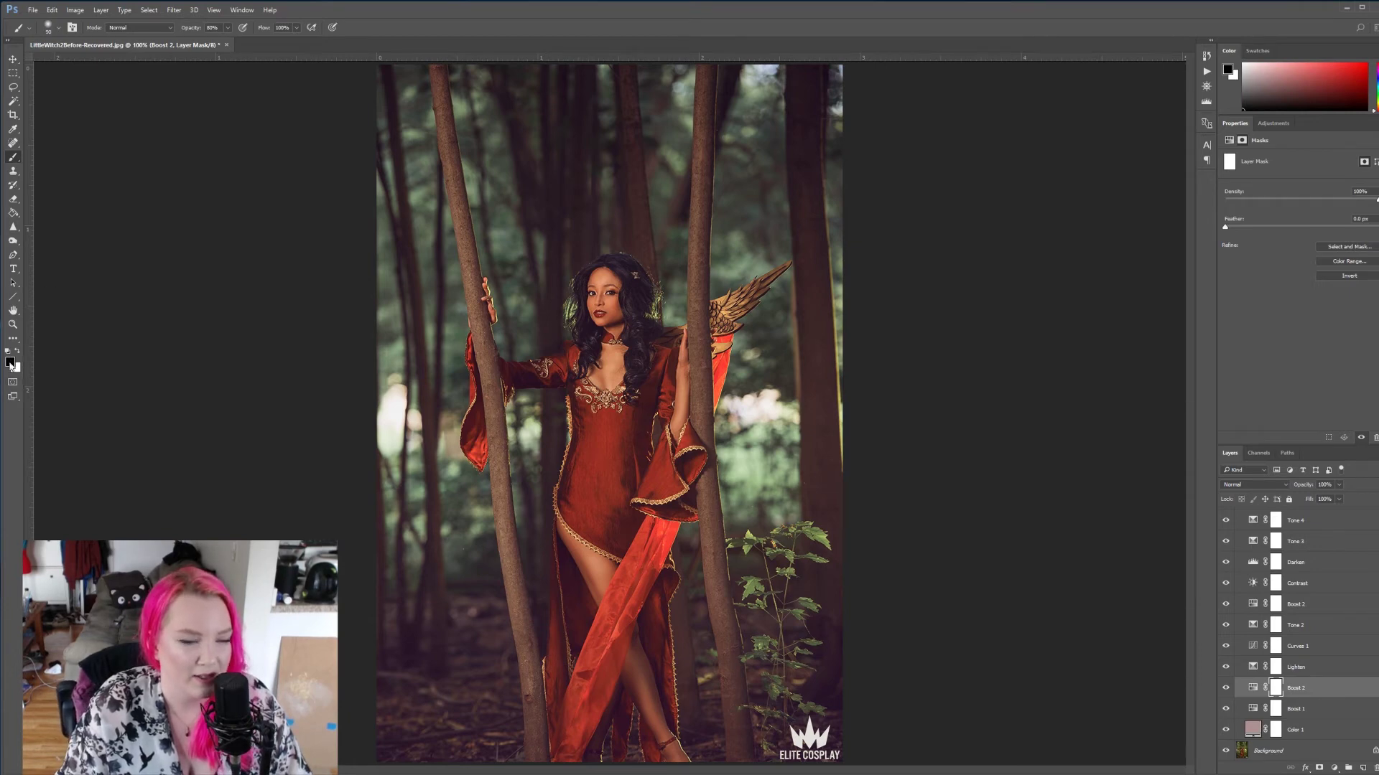
left_click(227, 30)
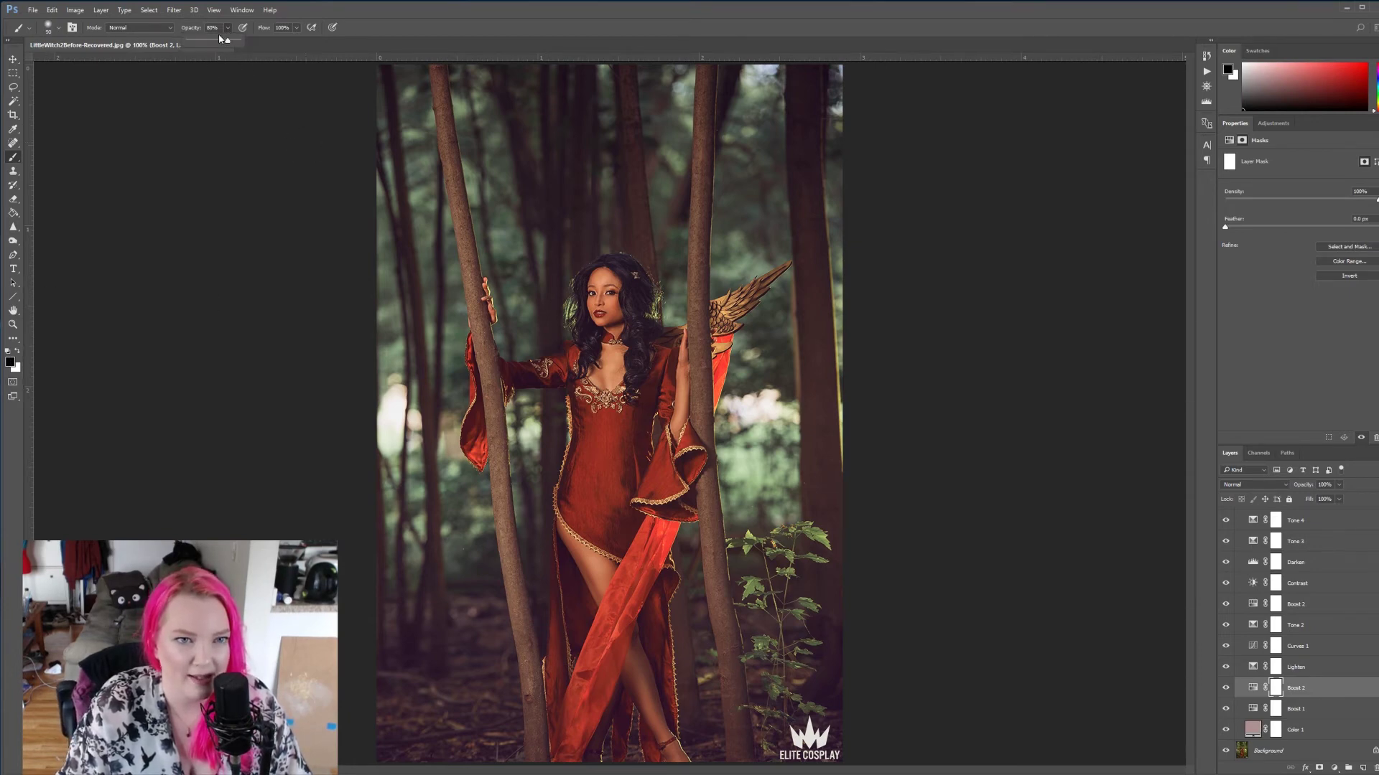
left_click_drag(221, 41, 218, 45)
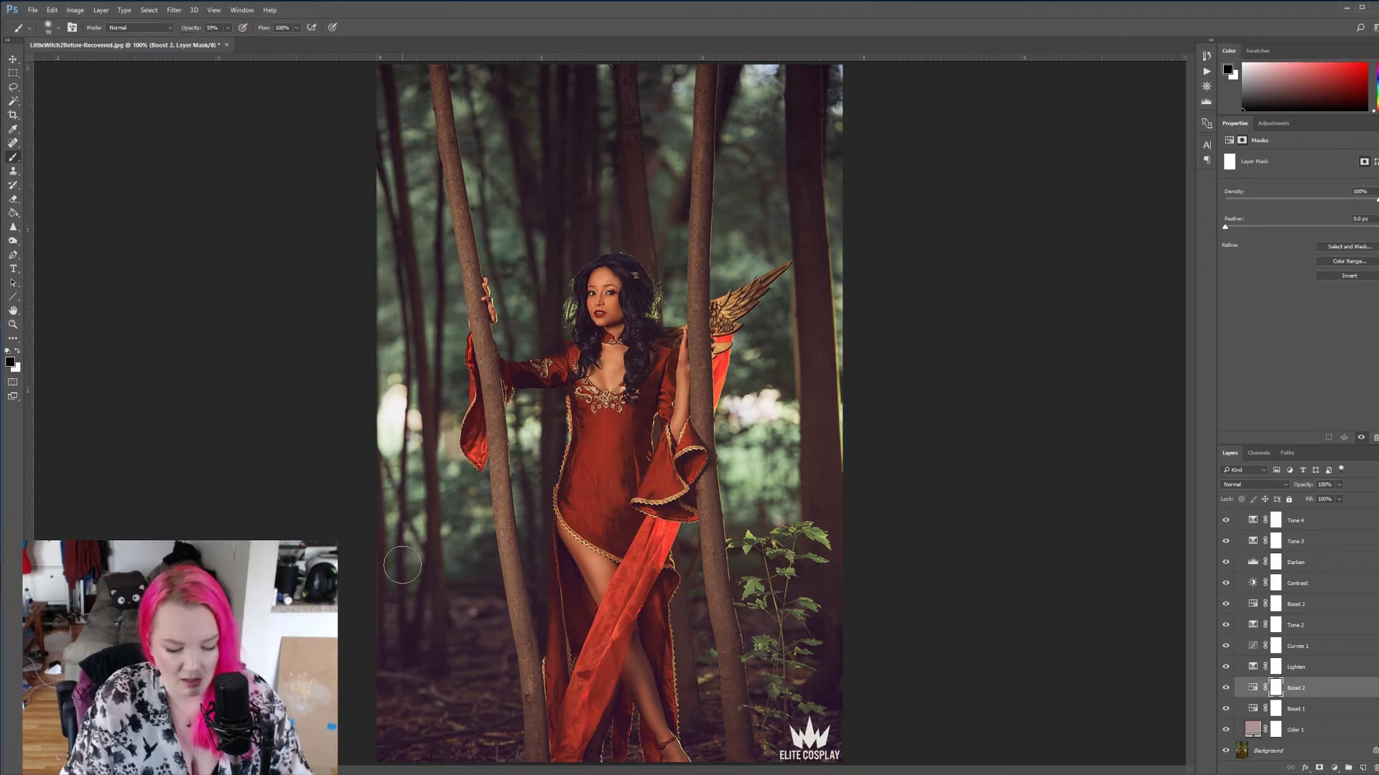
key("bracketleft")
key("bracketleft")
key("bracketleft")
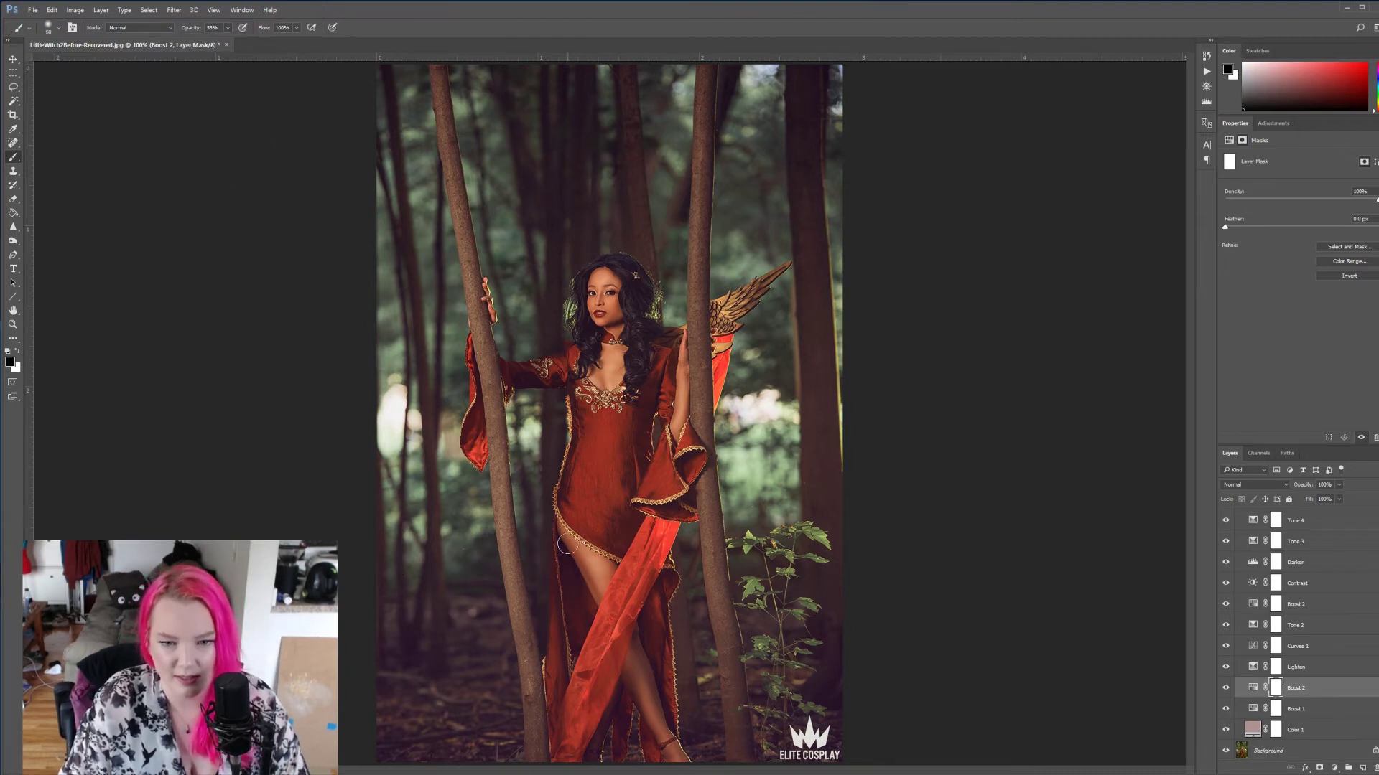
mouse_move(603, 564)
left_mouse_down()
mouse_move(631, 707)
mouse_move(636, 667)
mouse_move(668, 729)
left_mouse_up()
mouse_move(617, 375)
left_mouse_down()
mouse_move(603, 377)
mouse_move(600, 291)
mouse_move(609, 306)
left_mouse_up()
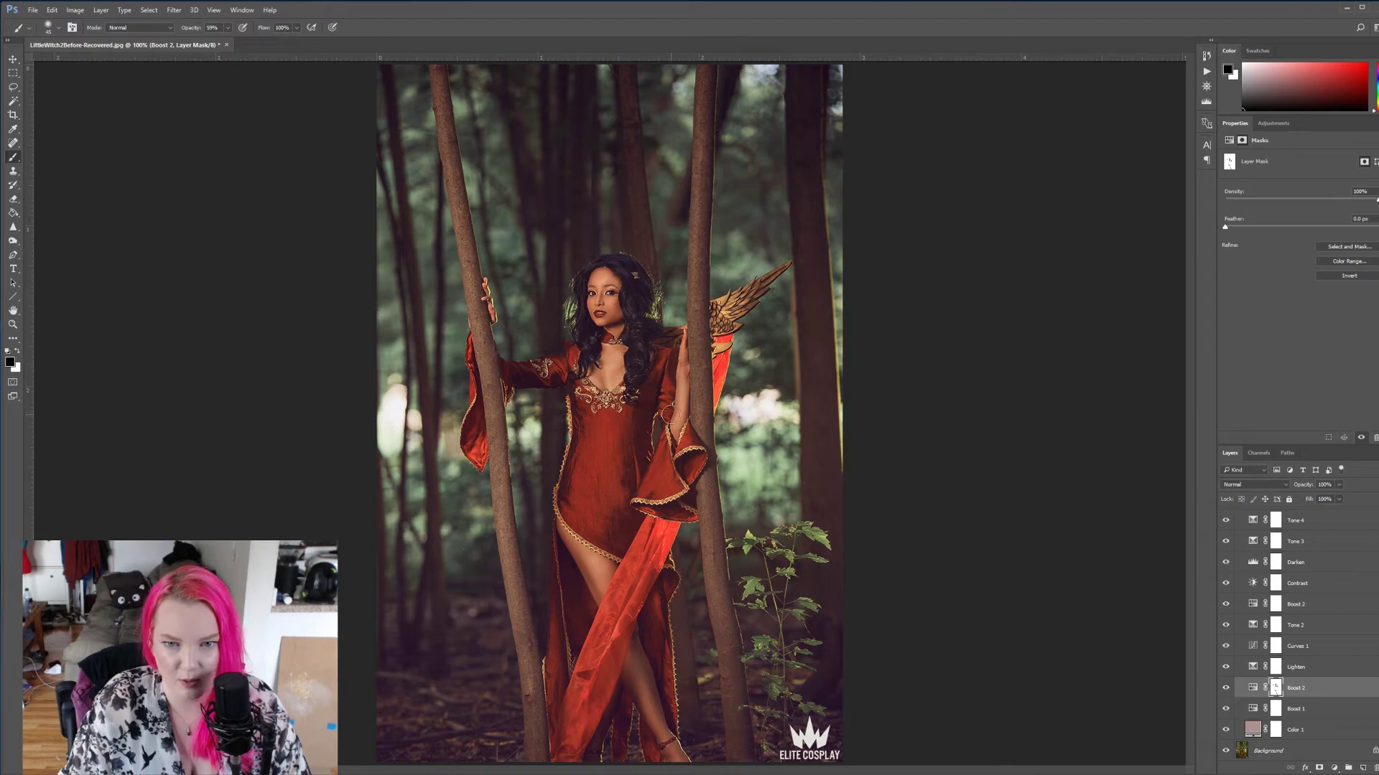
Toggle Boost 2 and the Darken layer off and on to compare their effect
left_click(1225, 689)
left_click(1226, 689)
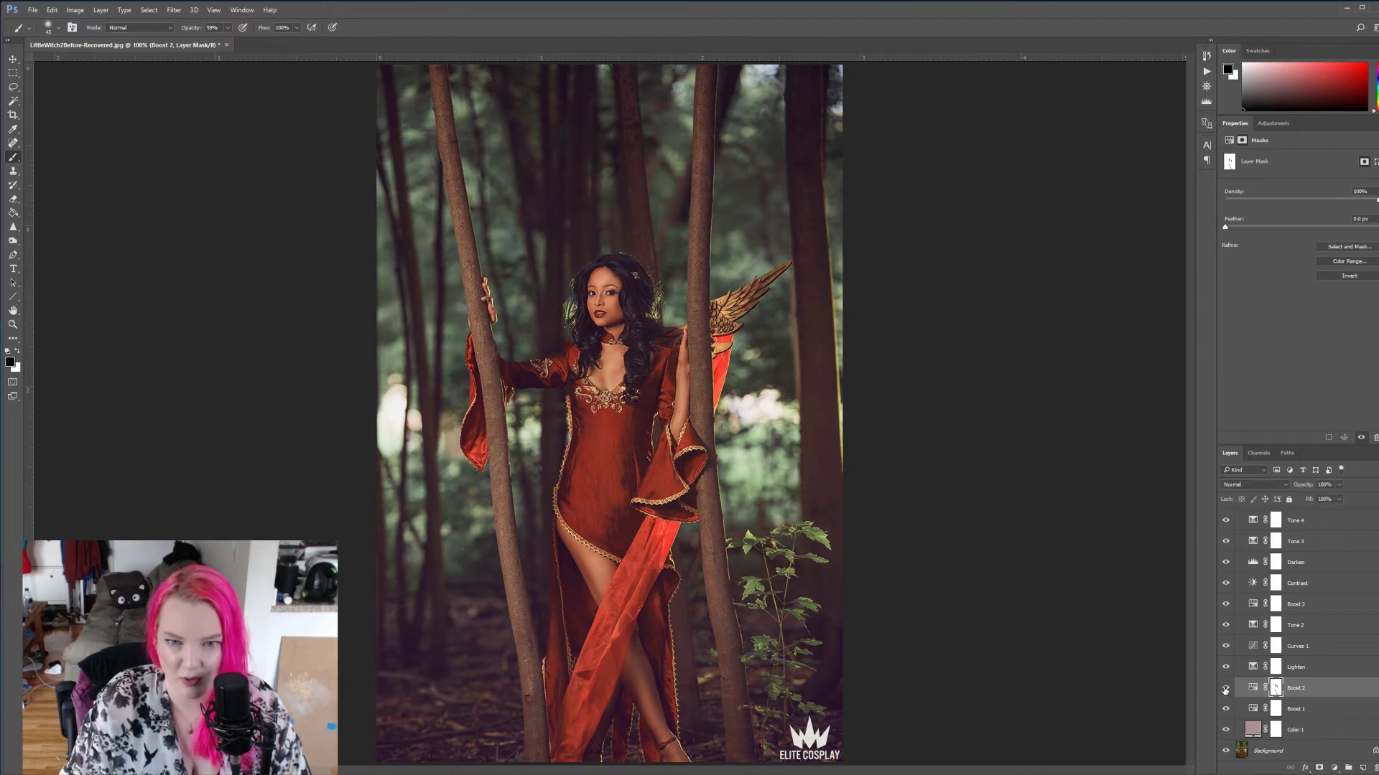
left_click(1225, 690)
left_click(1226, 690)
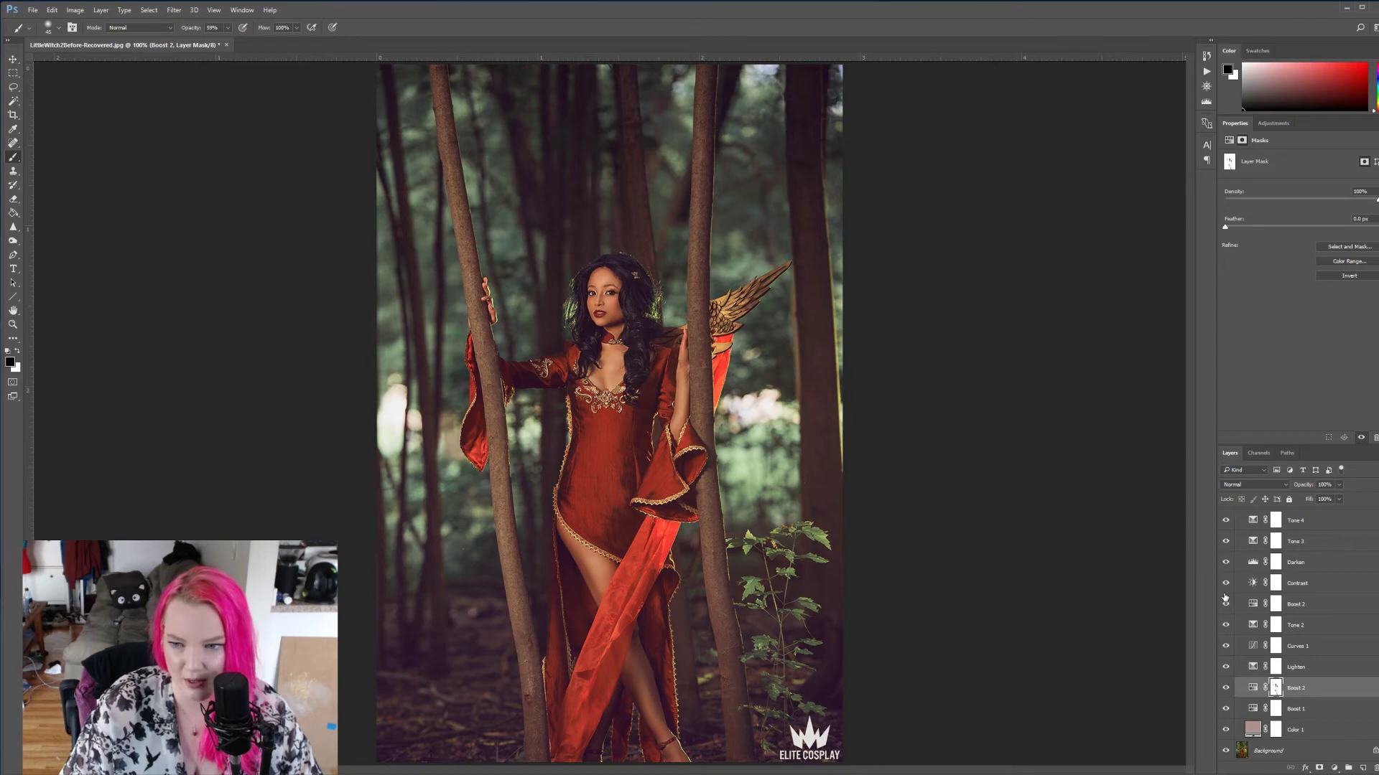
left_click(1226, 562)
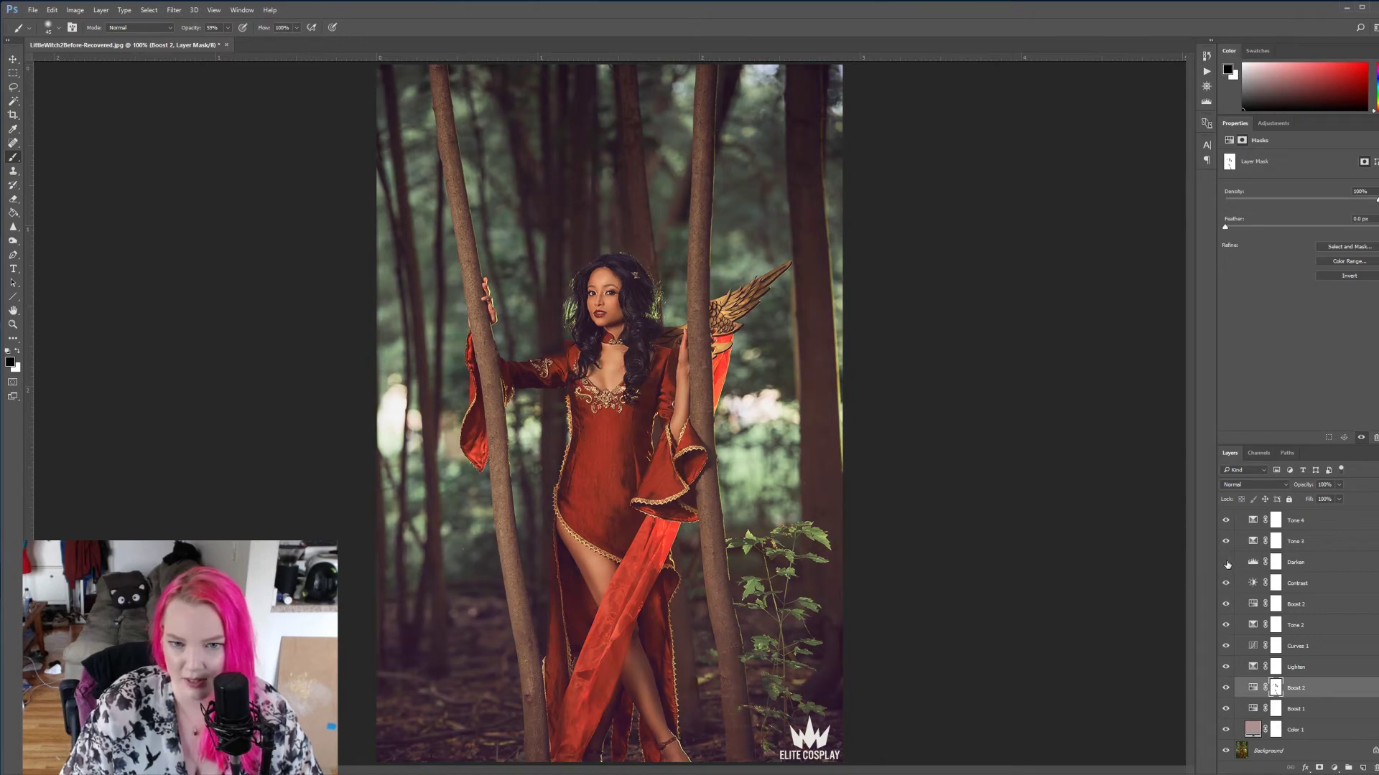
left_click(1226, 563)
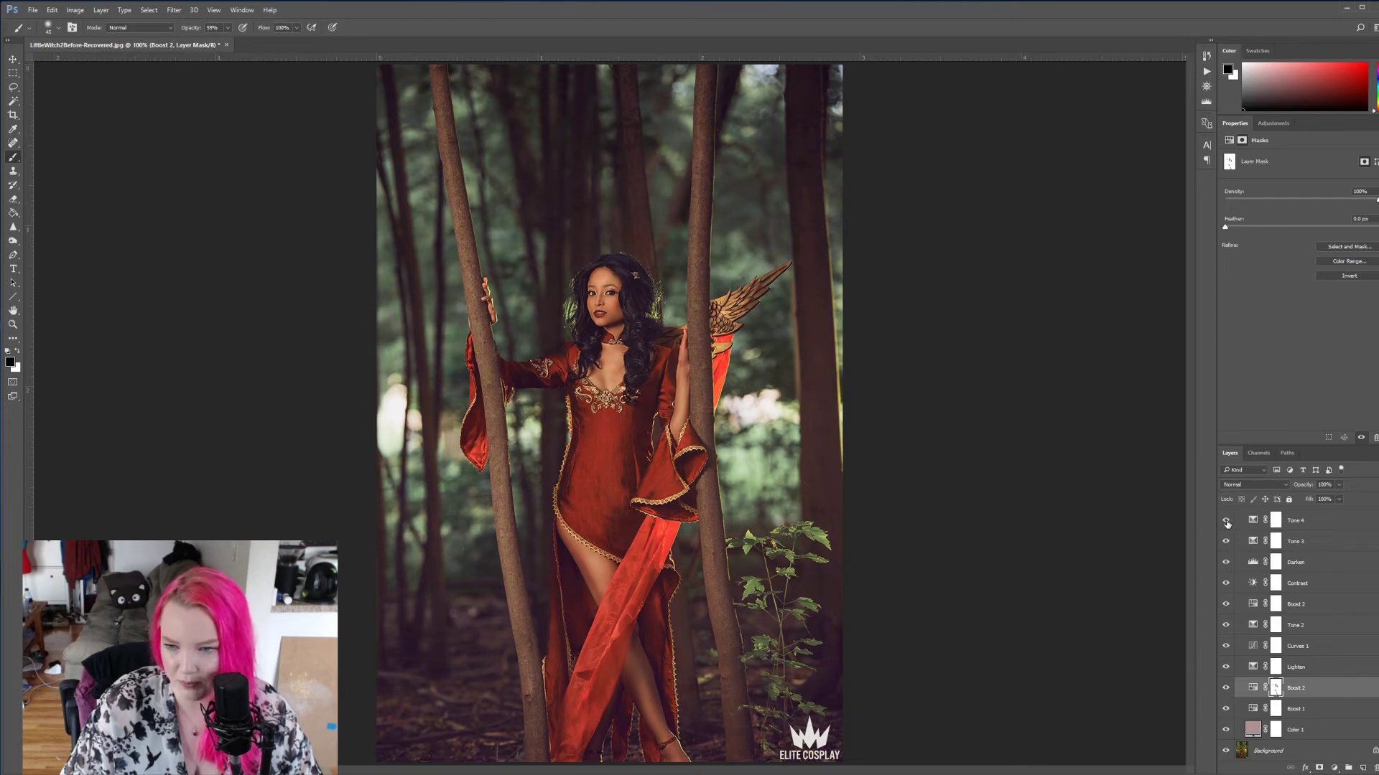
Compare the dress with and without Vibrance 1, then select Vibrance 1's layer mask
scroll(1275, 688, "up", 2)
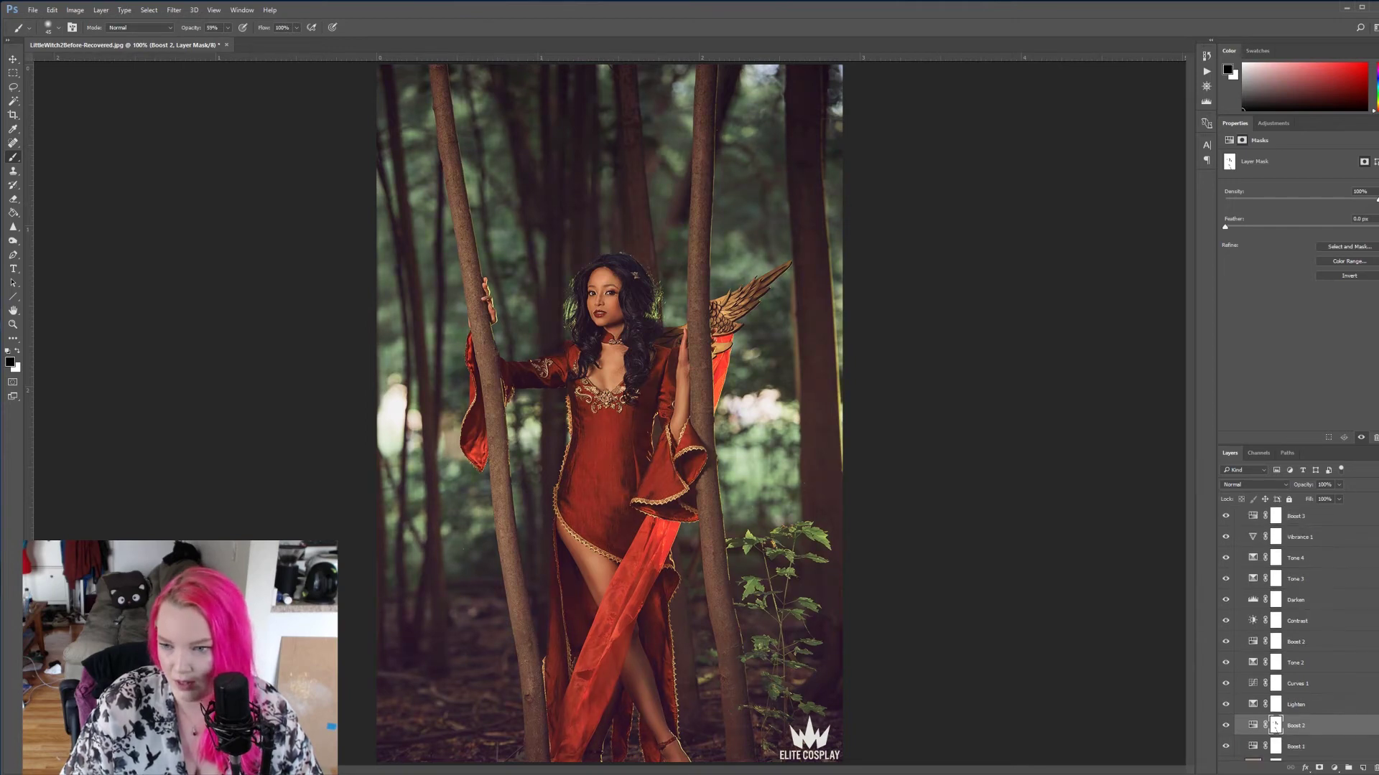
left_click(1226, 583)
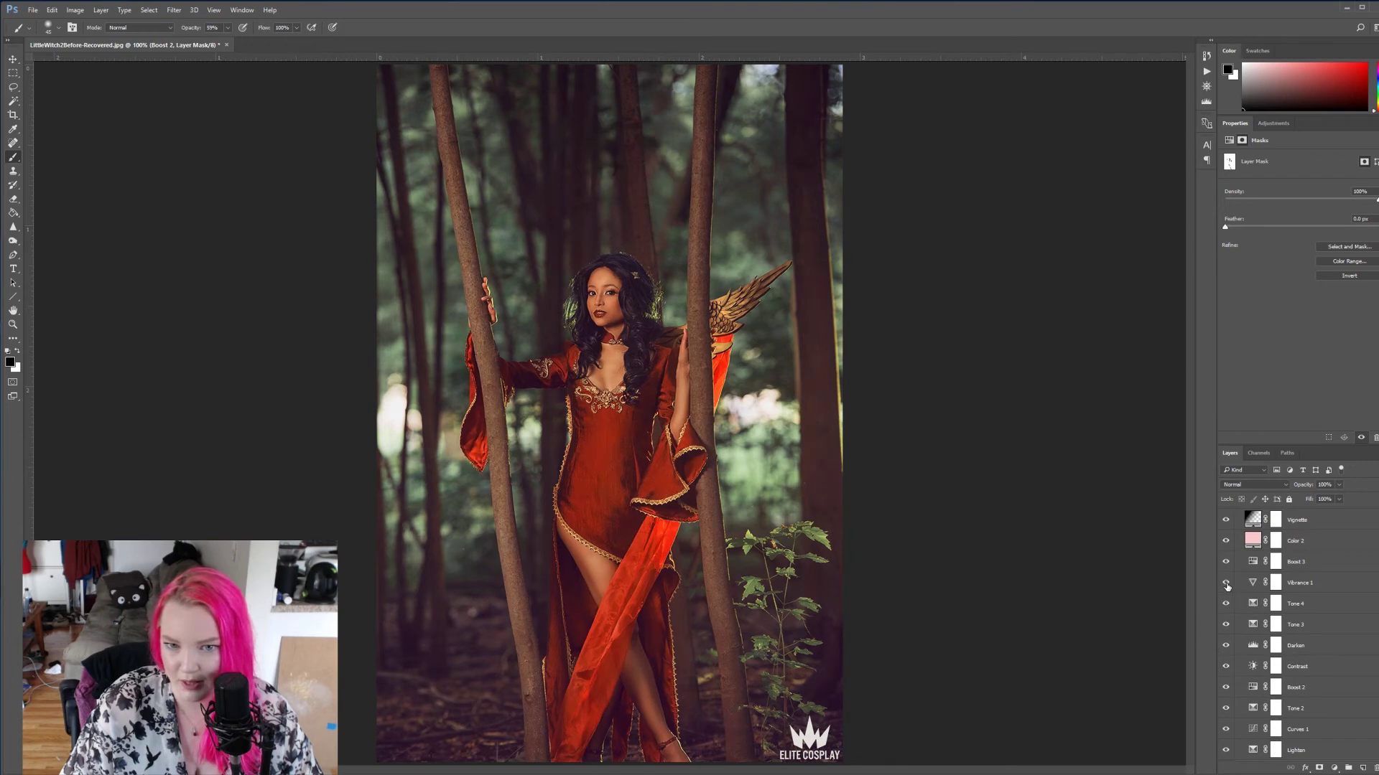
left_click(1226, 584)
left_click(1226, 584)
left_click(1226, 584)
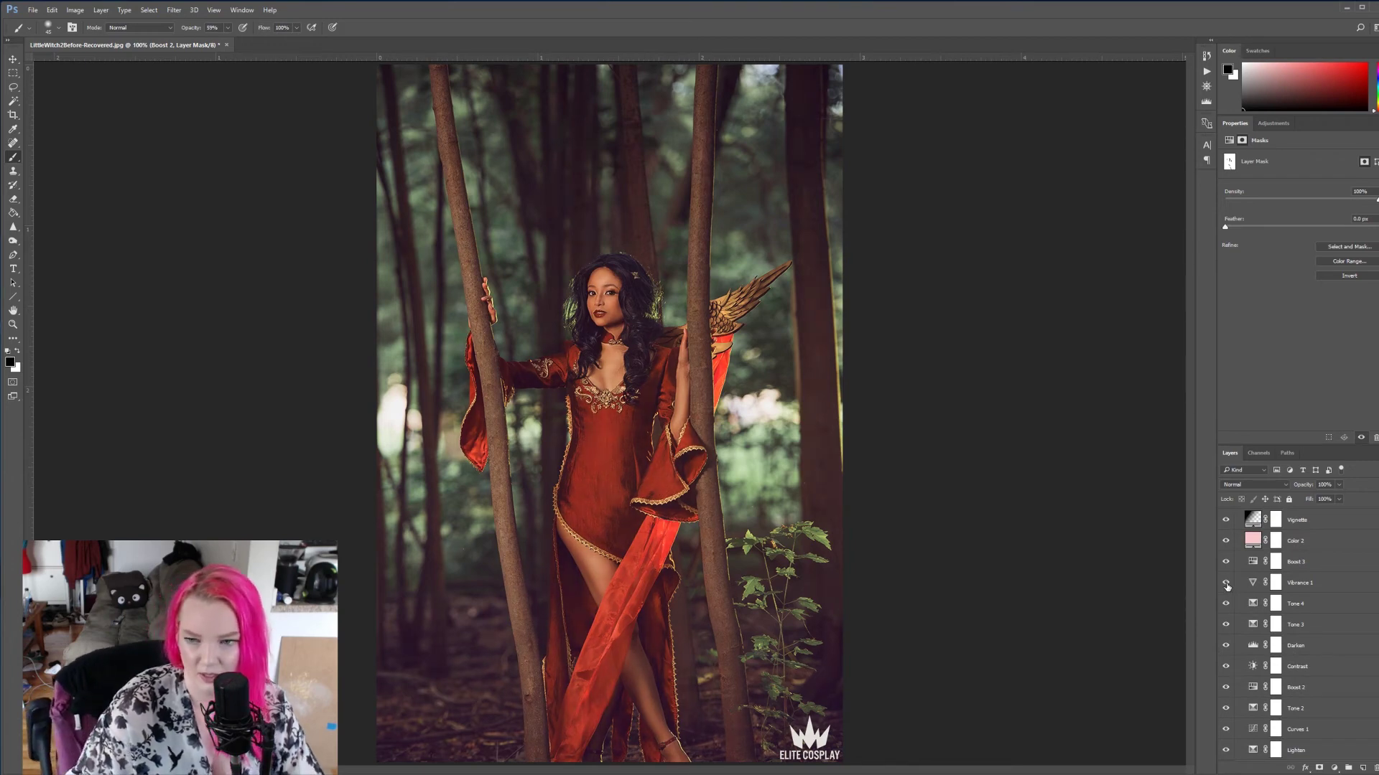
left_click(1227, 584)
left_click(1227, 583)
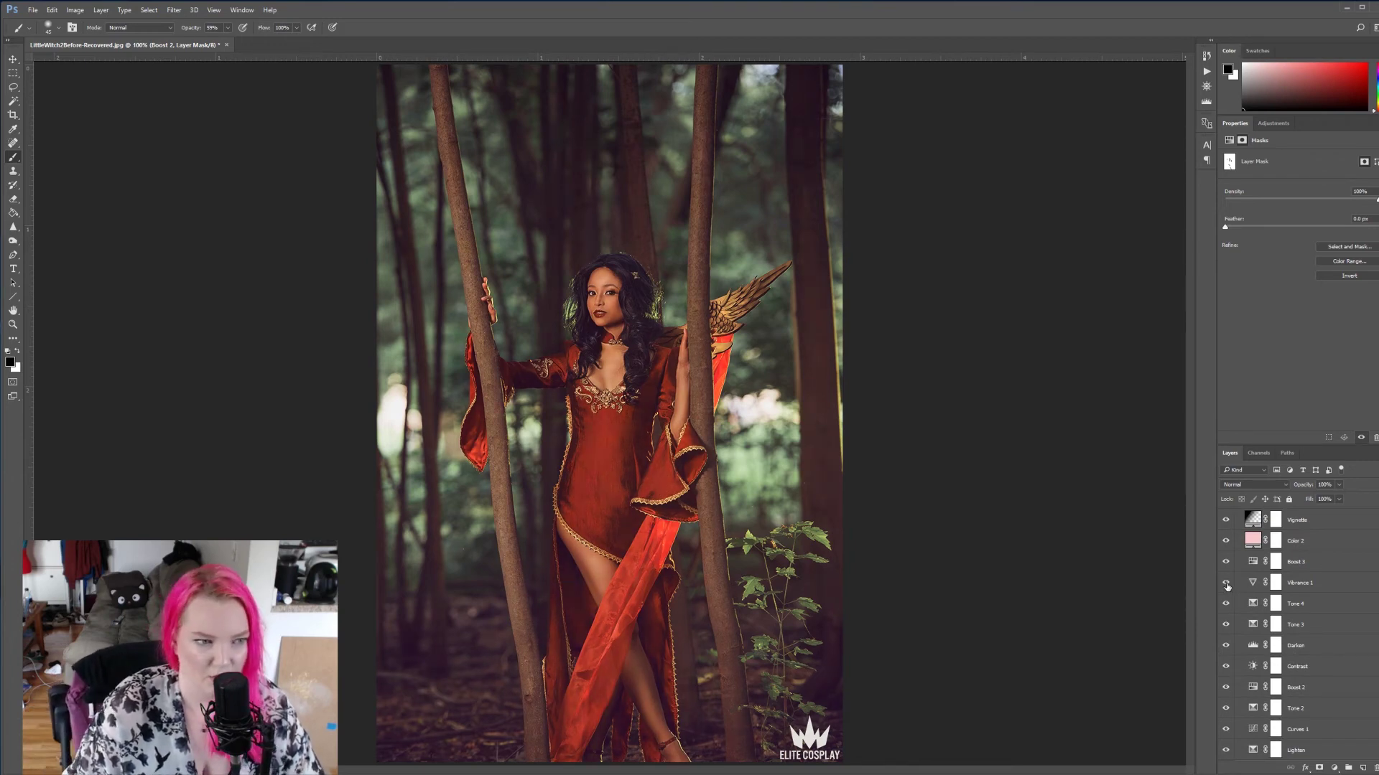
left_click(1226, 584)
left_click(1226, 584)
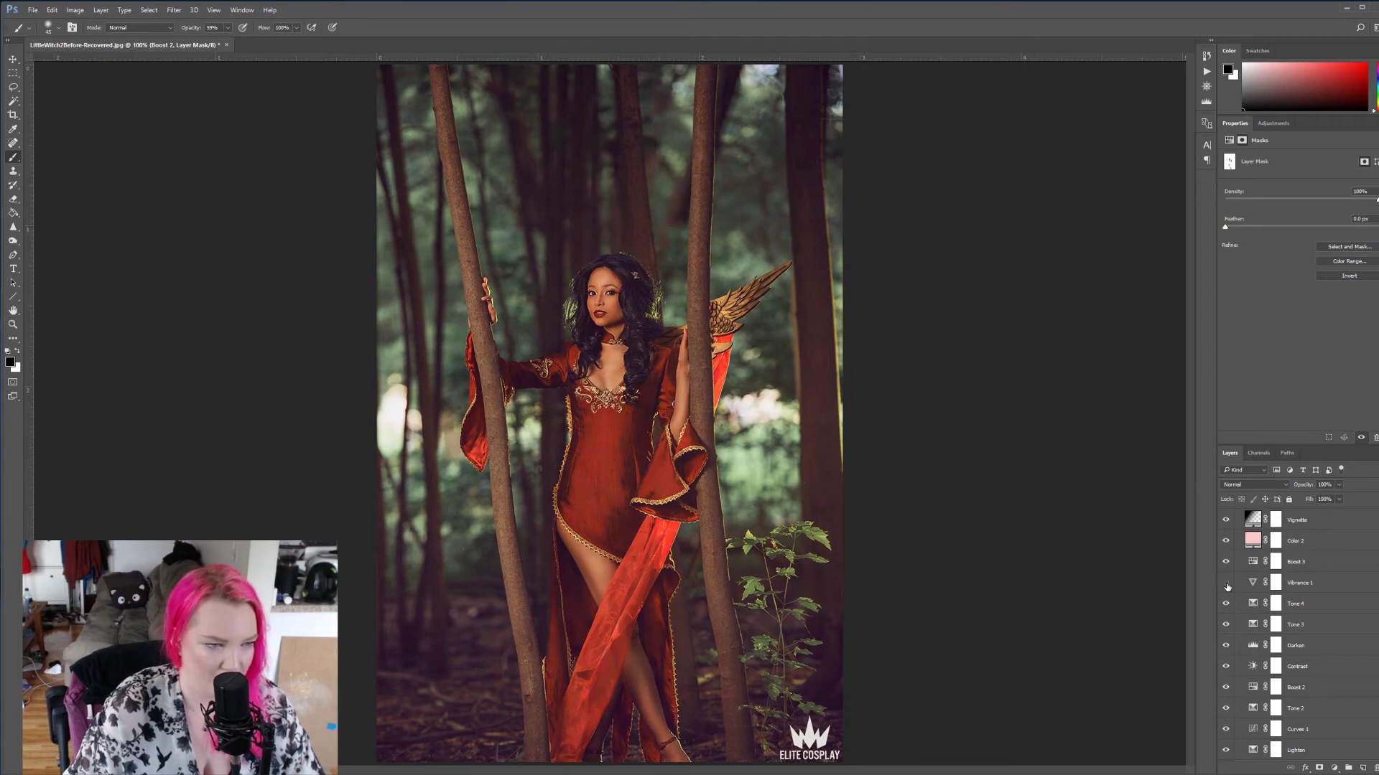
left_click(1227, 584)
left_click(1226, 584)
left_click(1226, 584)
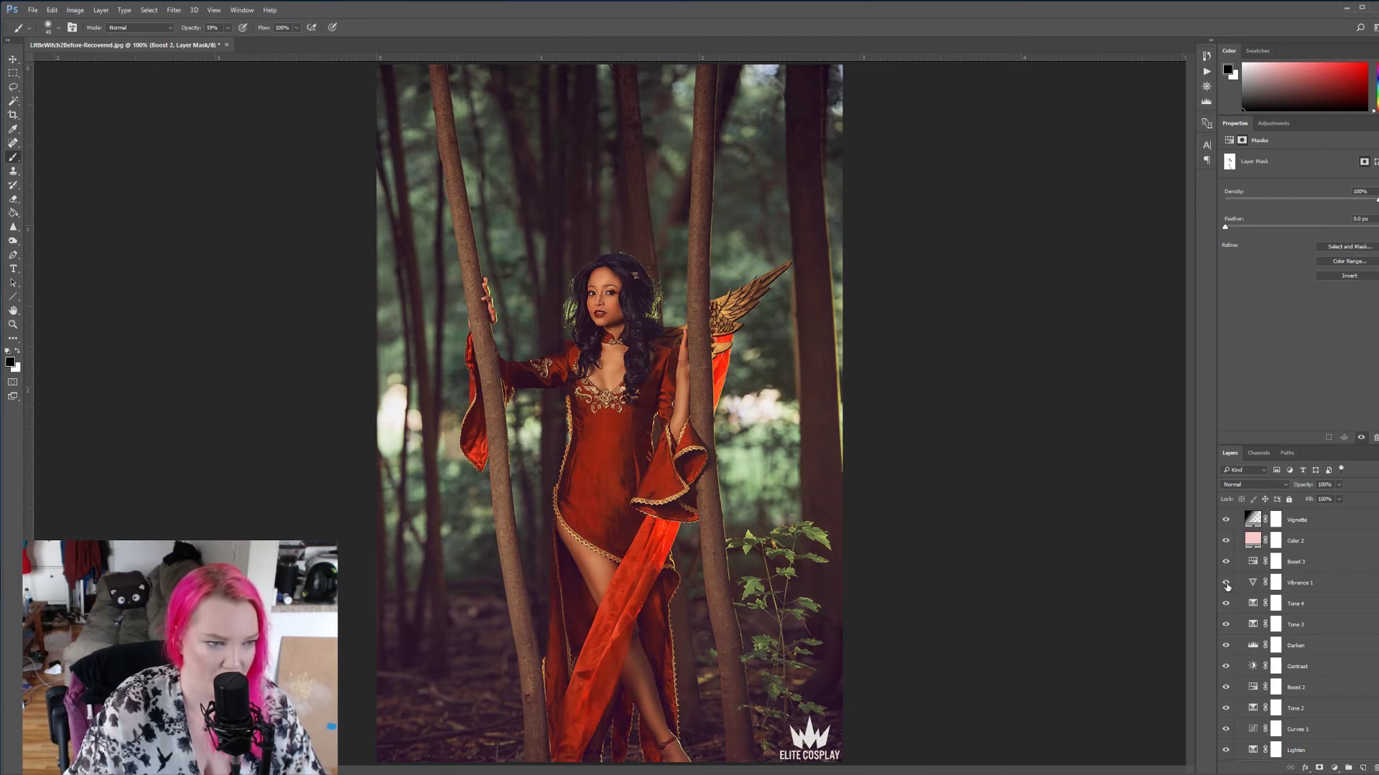
left_click(1227, 583)
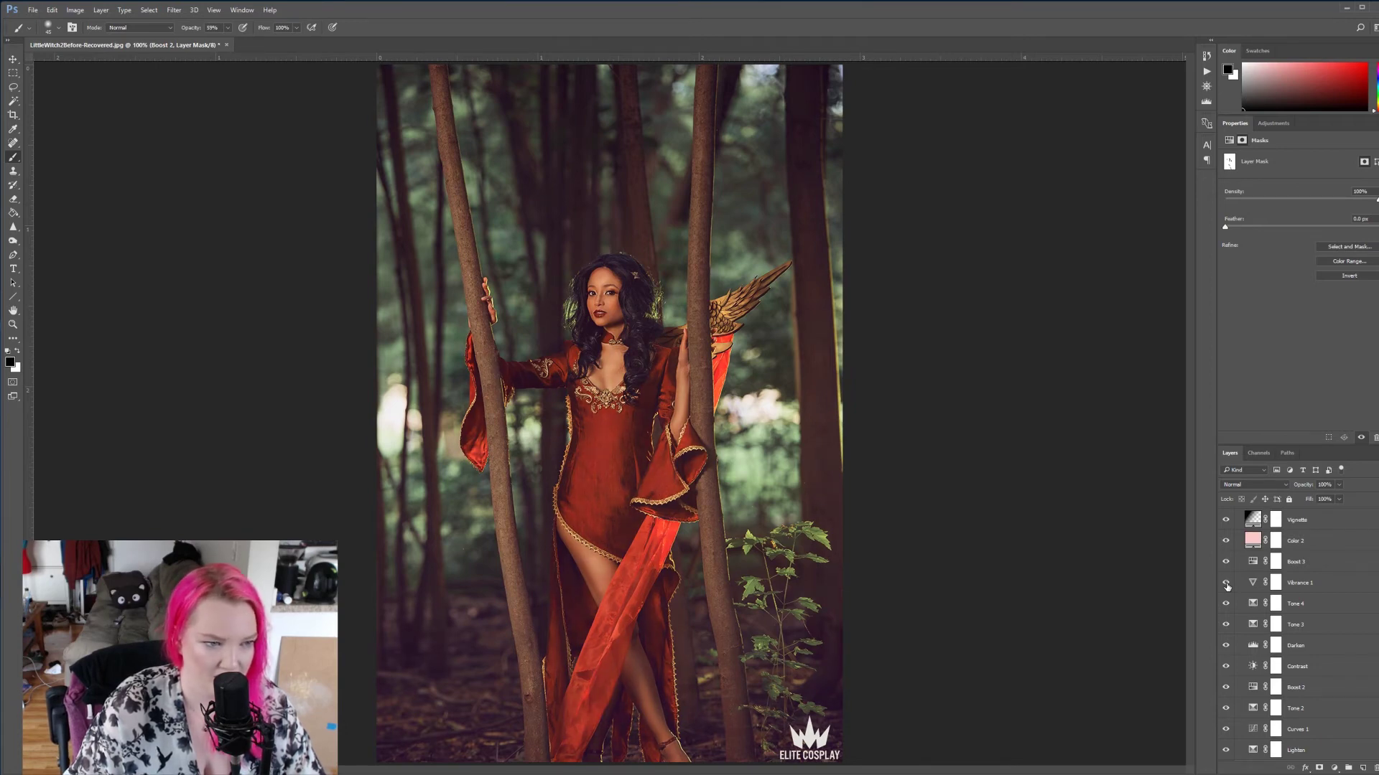
left_click(1275, 583)
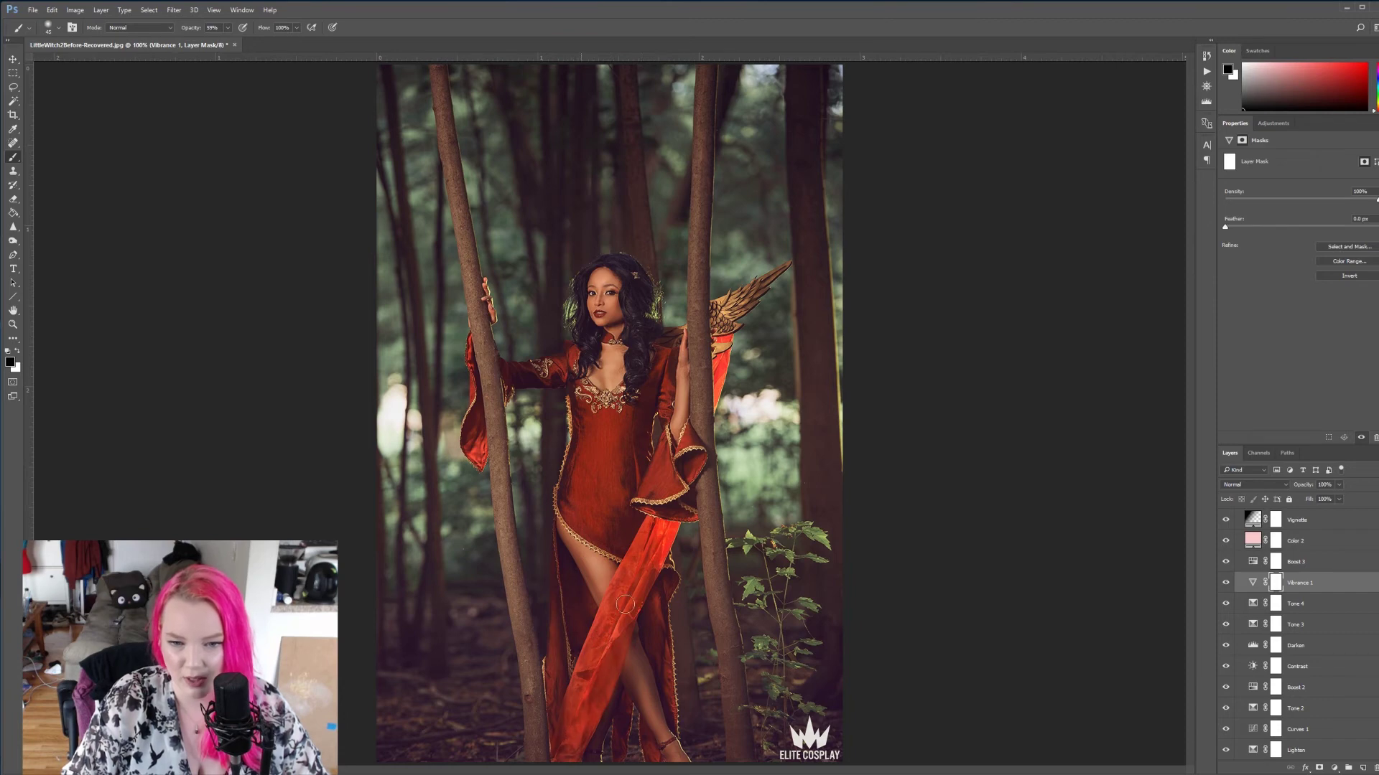
Paint over the figure on Vibrance 1's mask, then toggle Vibrance 1 to check the dress
mouse_move(666, 483)
left_mouse_down()
mouse_move(692, 420)
mouse_move(694, 444)
mouse_move(664, 361)
mouse_move(669, 373)
left_mouse_up()
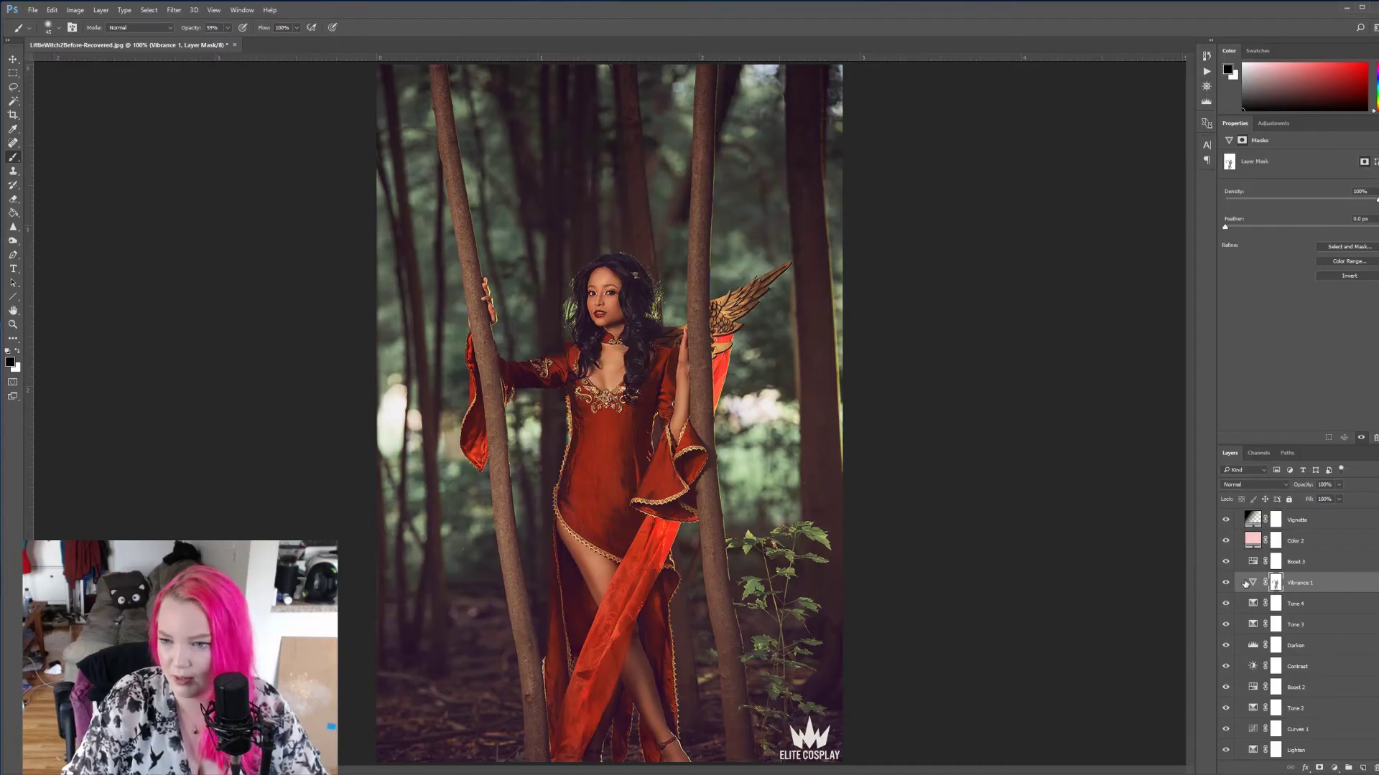
left_click(1225, 582)
left_click(1225, 582)
left_click(1225, 582)
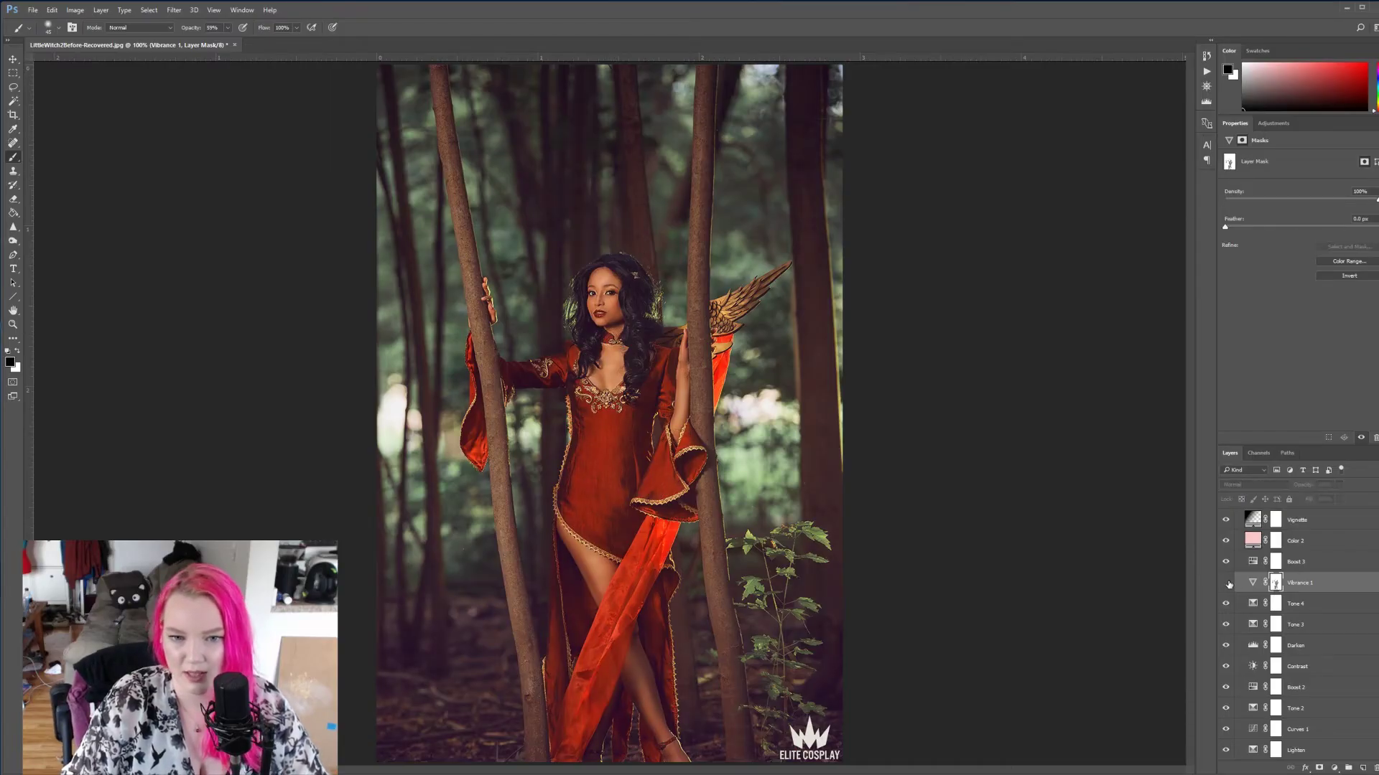
left_click(1226, 582)
left_click(1227, 583)
left_click(1227, 583)
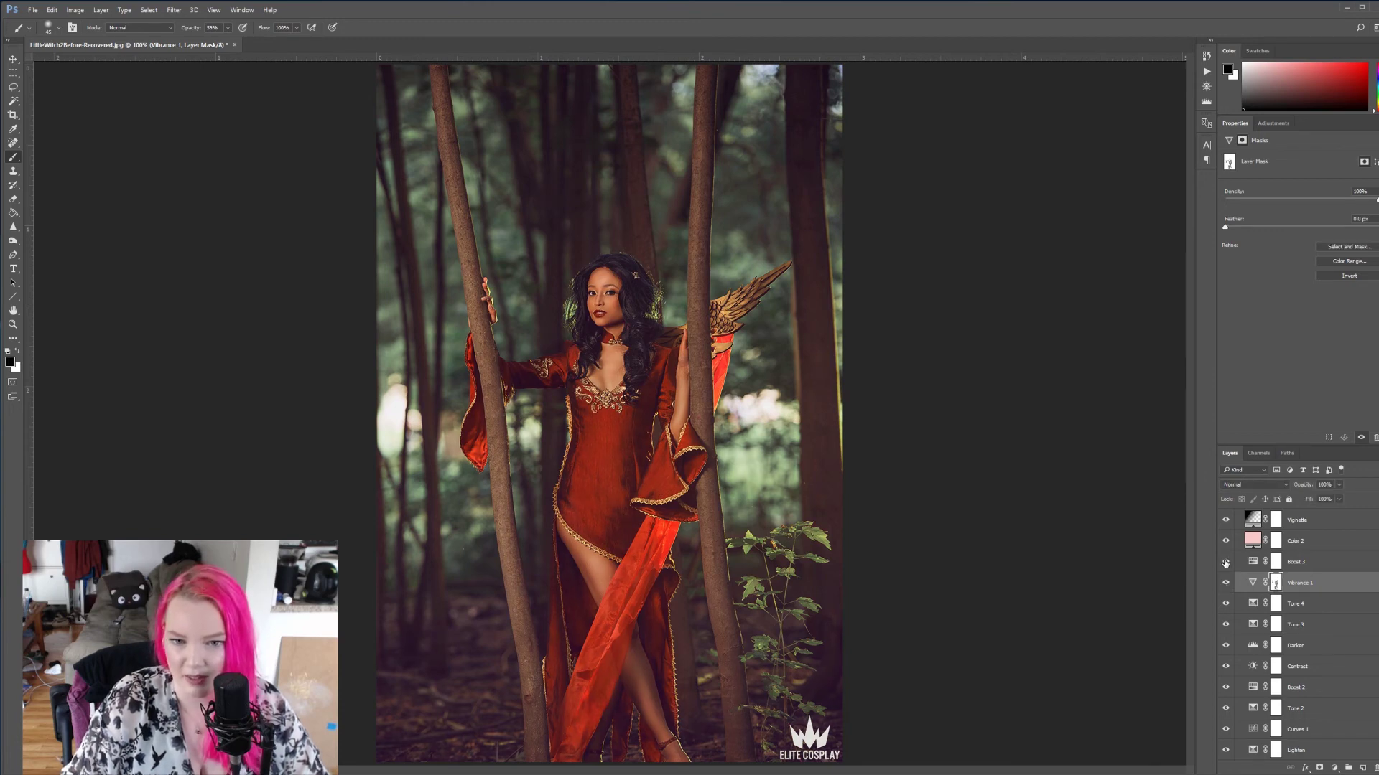
Check the Vignette's effect, then collapse the Little Witch group above the Background
left_click(1226, 519)
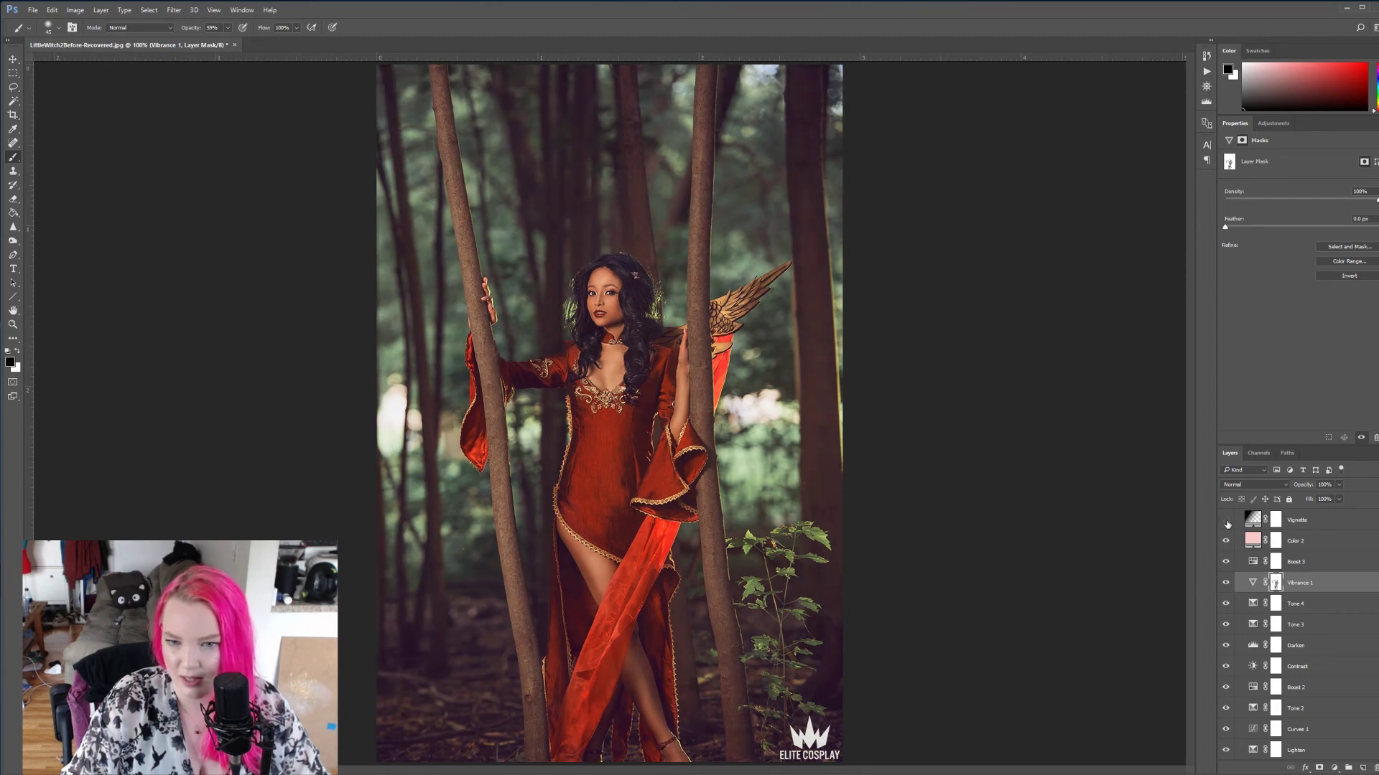
left_click(1226, 520)
scroll(1228, 519, "up", 2)
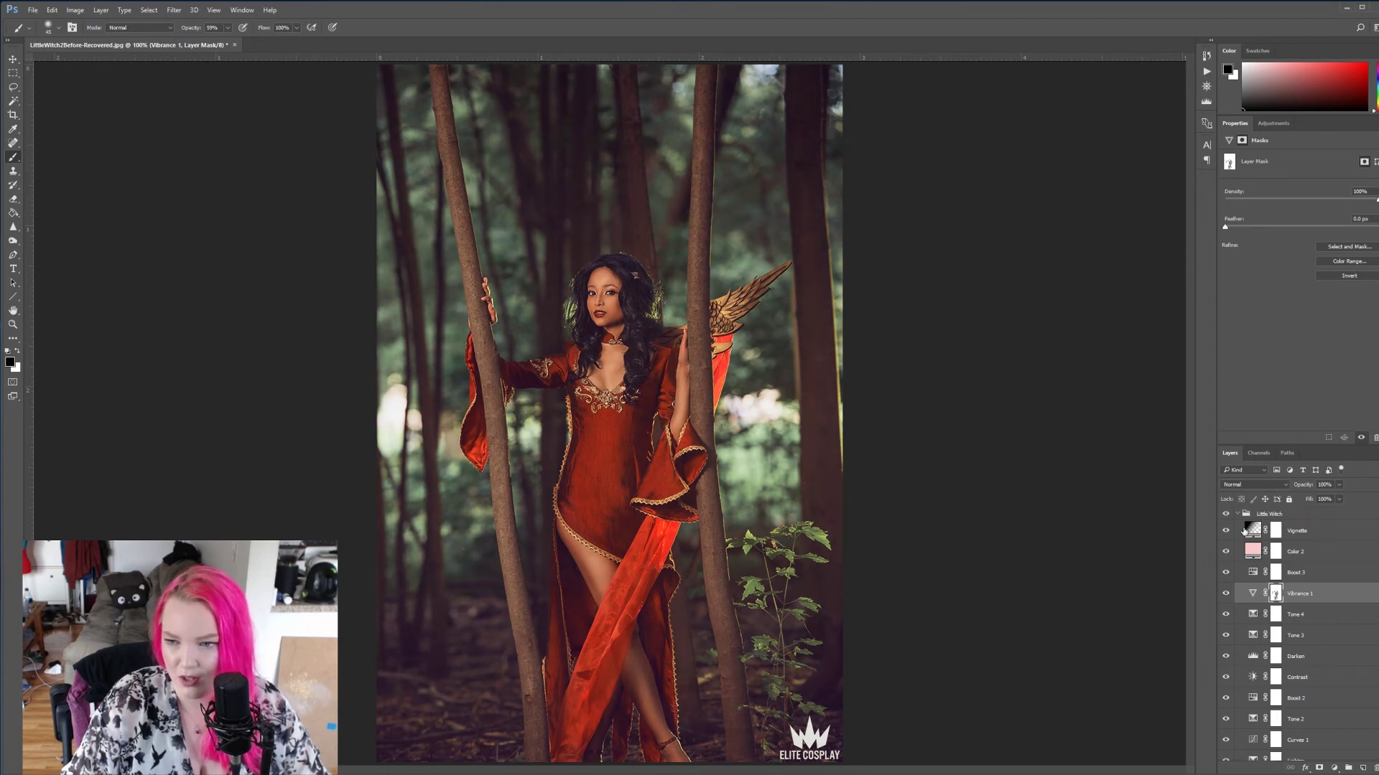
left_click(1236, 514)
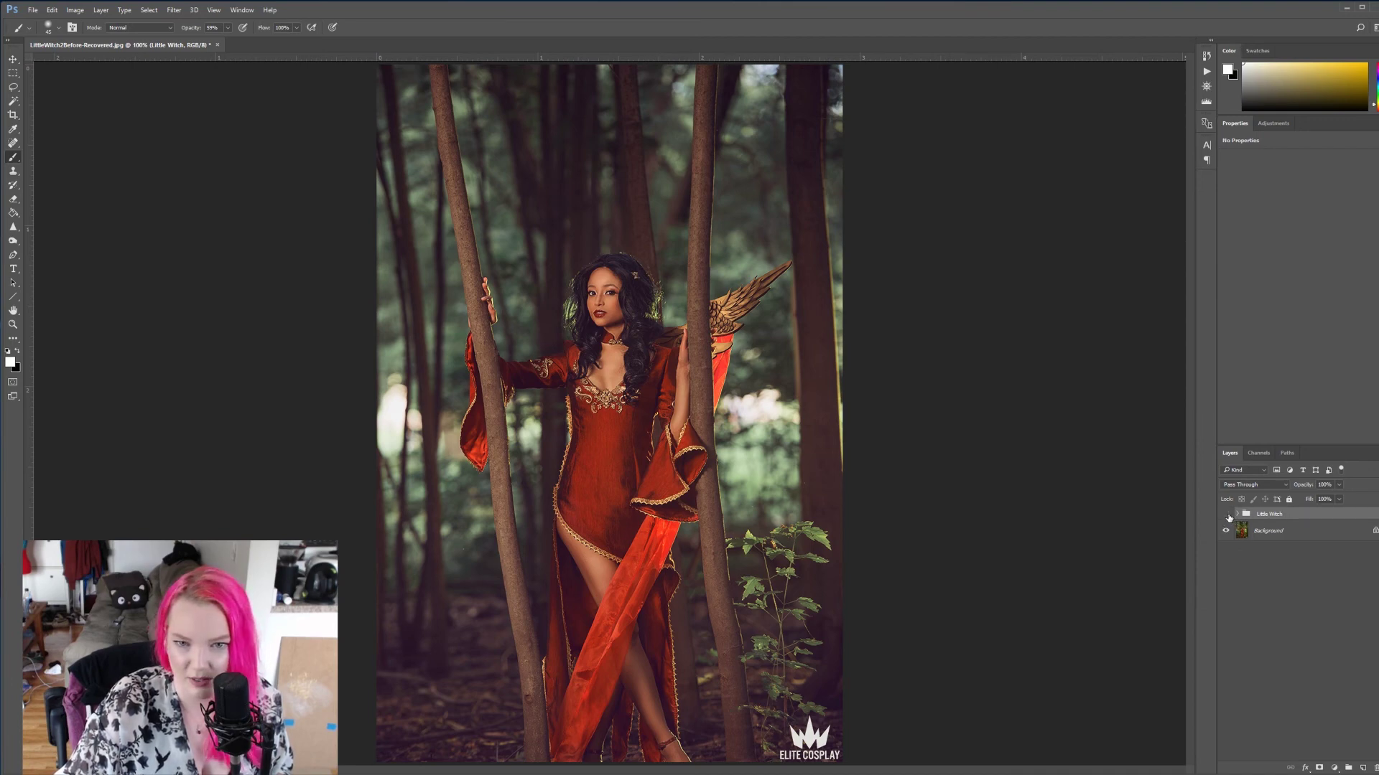
left_click(1227, 515)
left_click(1226, 515)
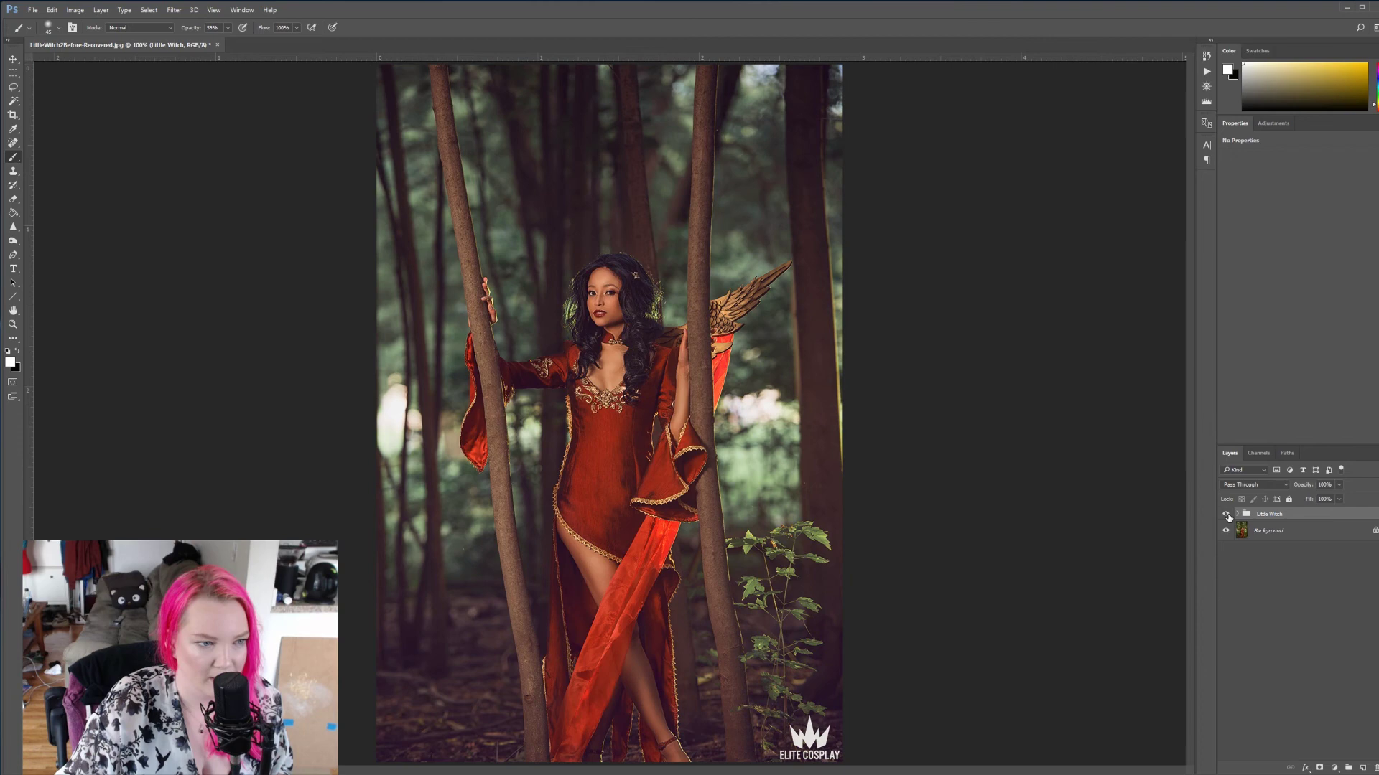
left_click(1227, 515)
left_click(1226, 515)
left_click(1227, 515)
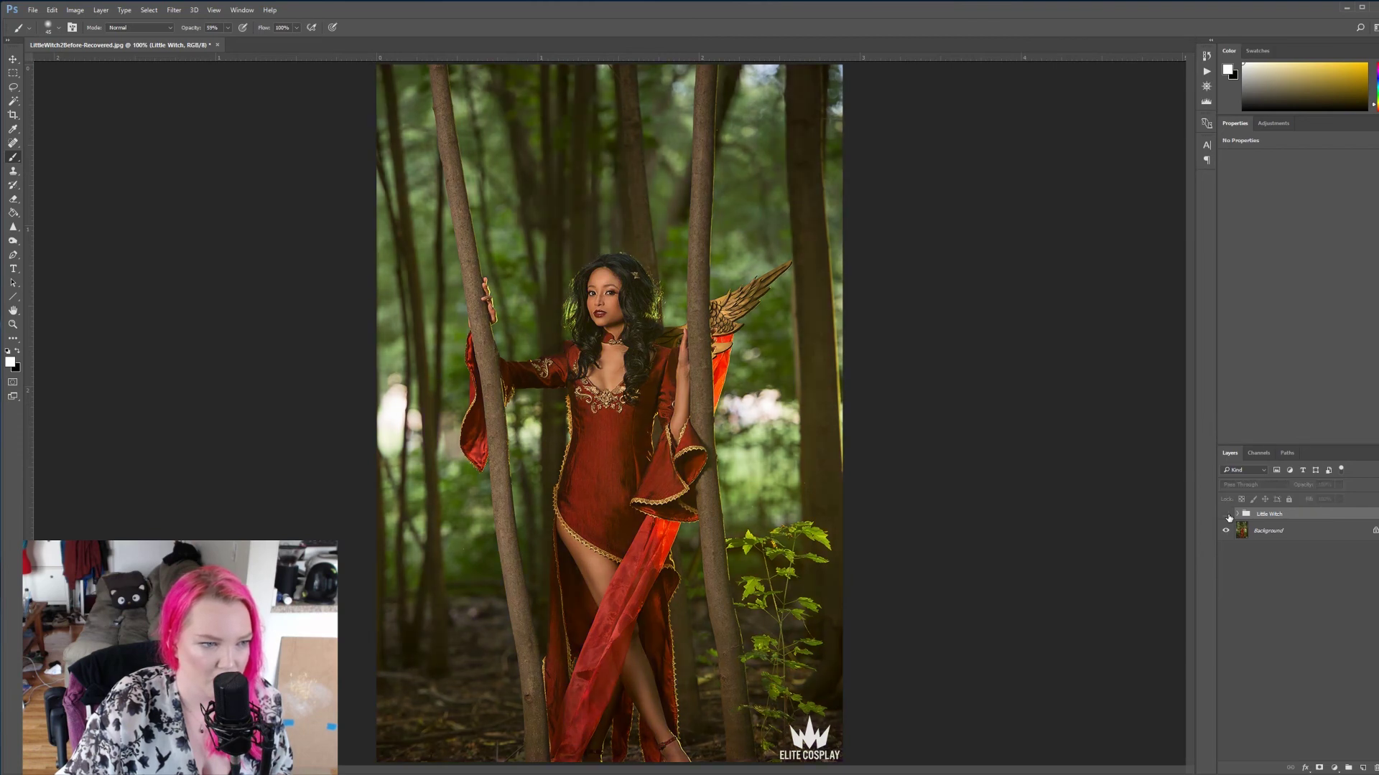
left_click(1226, 515)
left_click(1228, 516)
left_click(1228, 515)
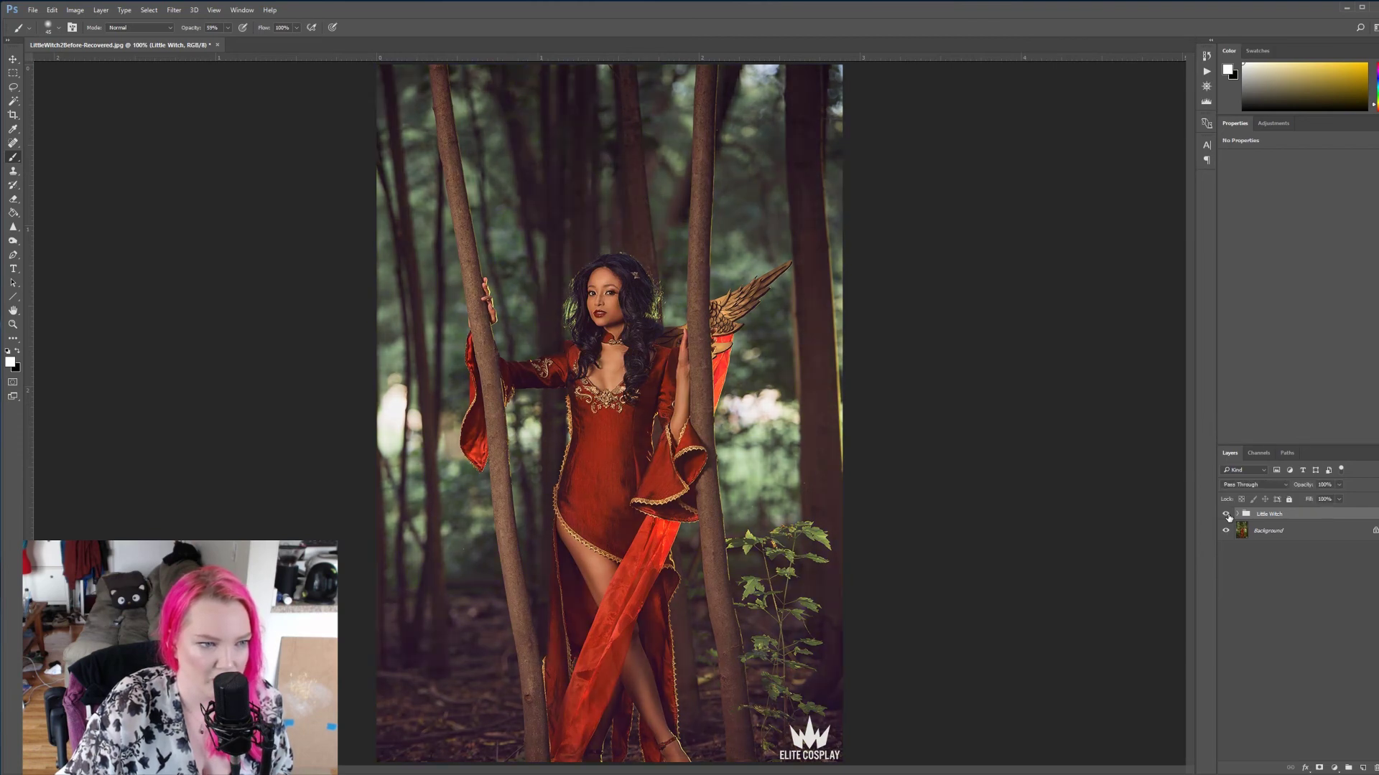
left_click(1227, 516)
left_click(1226, 515)
left_click(1227, 515)
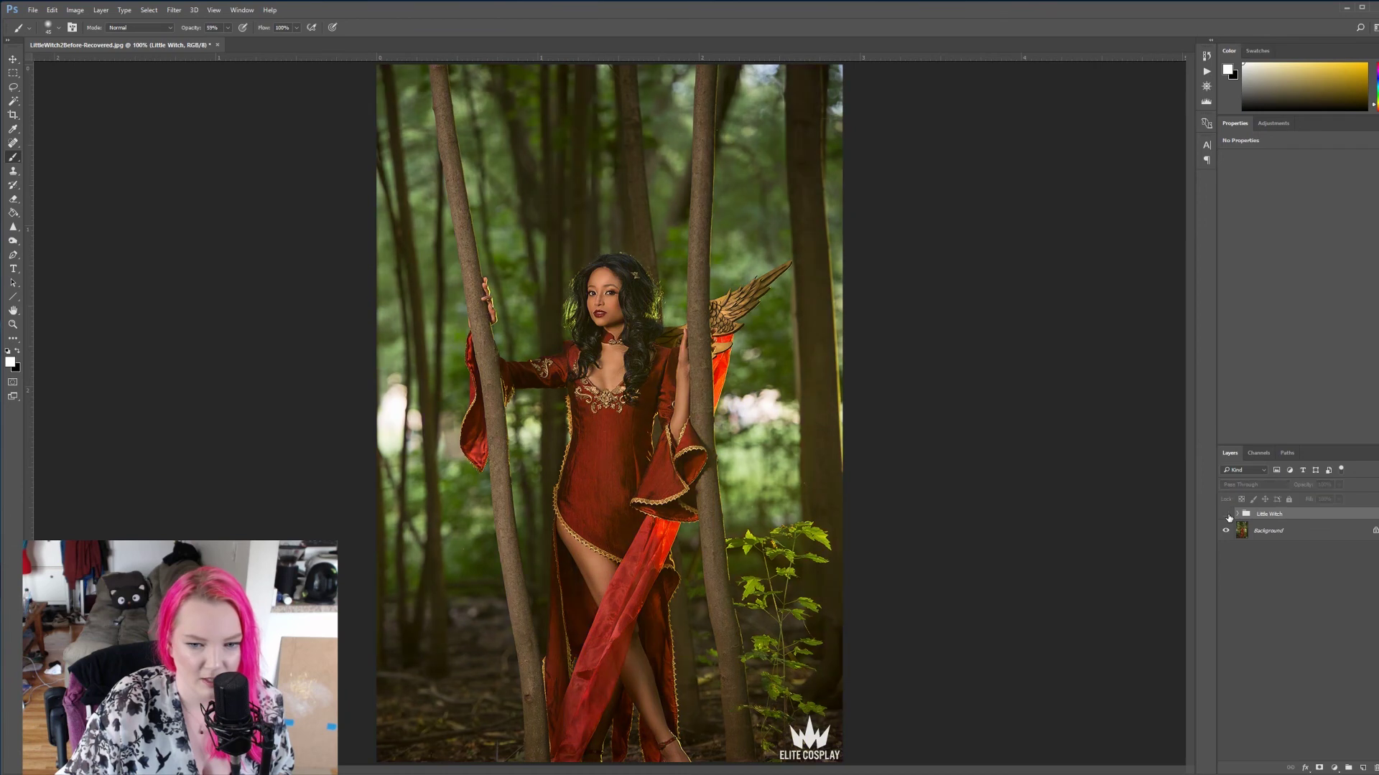
left_click(1227, 515)
left_click(1227, 515)
left_click(1227, 515)
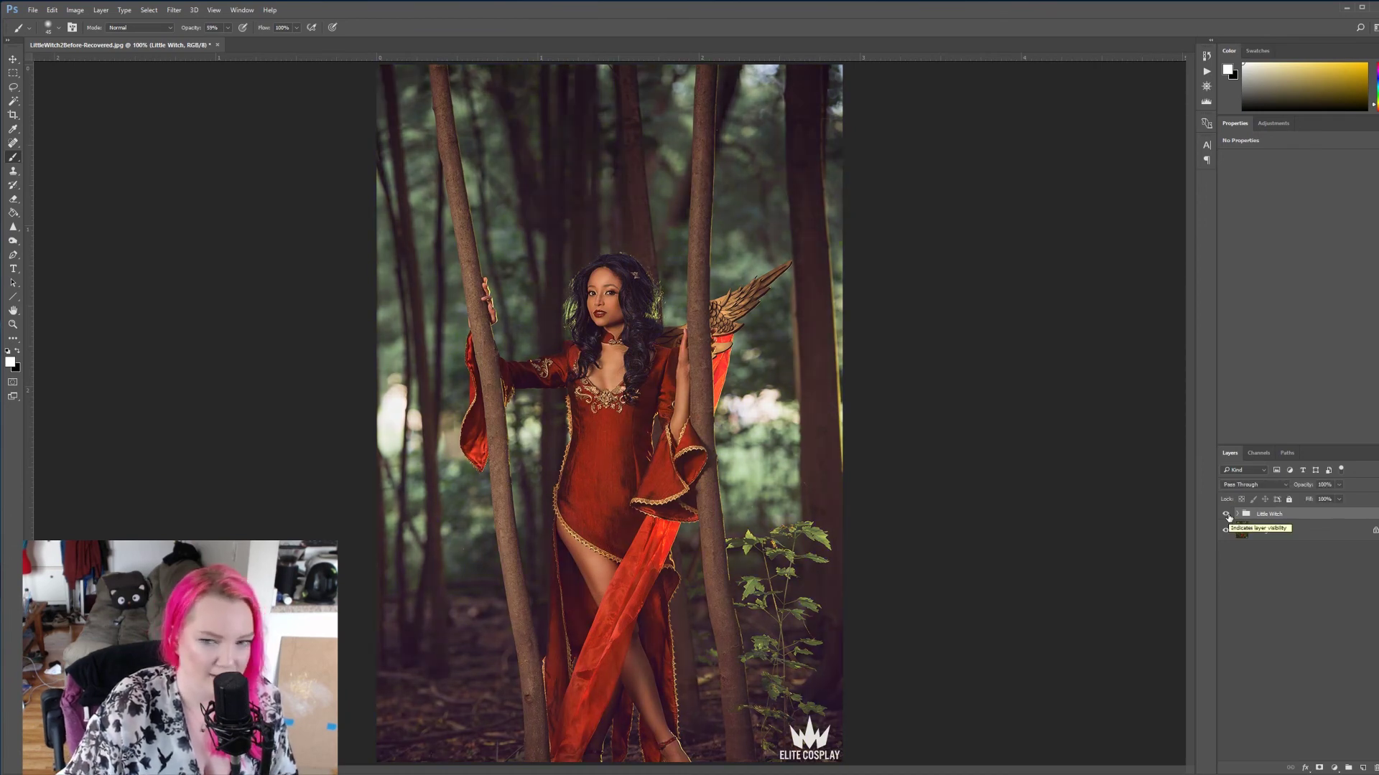
left_click(1226, 515)
left_click(1226, 515)
left_click(1226, 515)
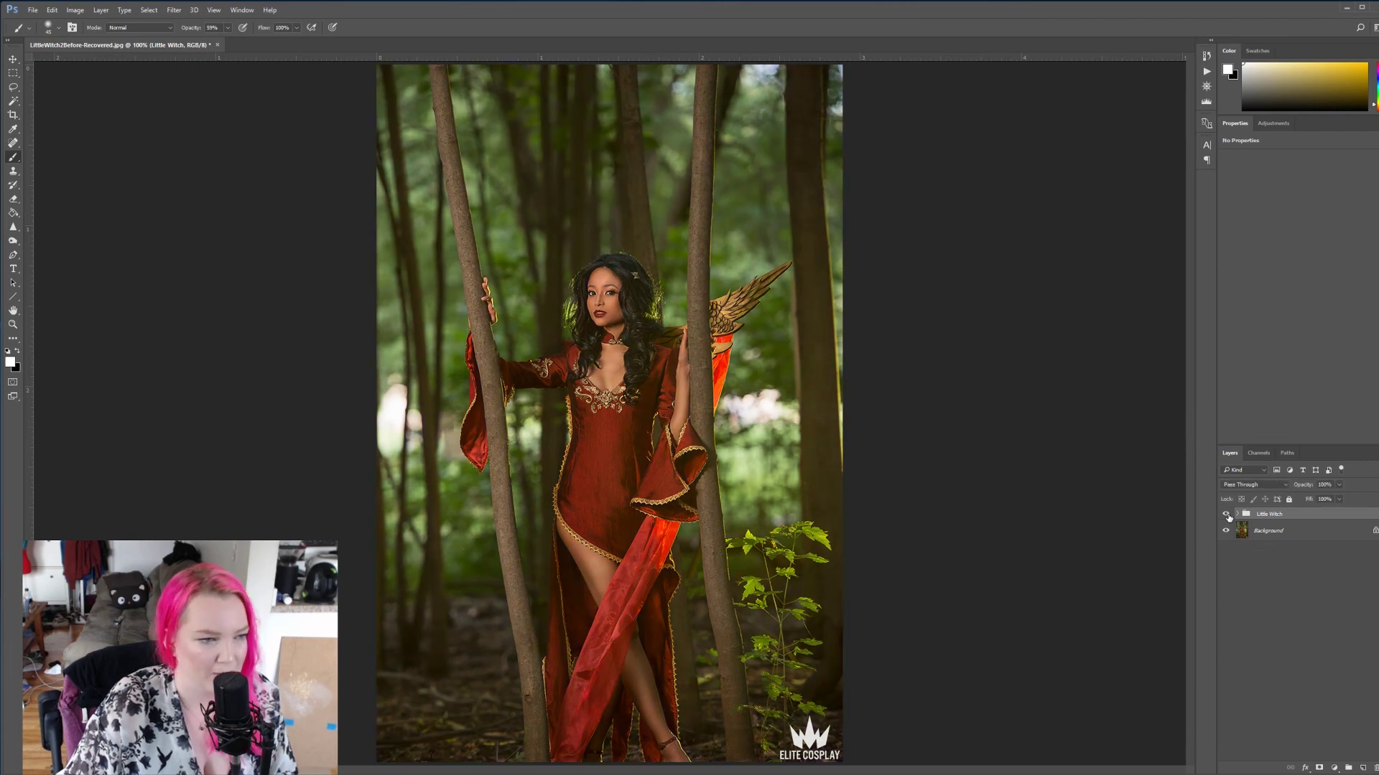
left_click(1227, 516)
left_click(1227, 515)
left_click(1227, 516)
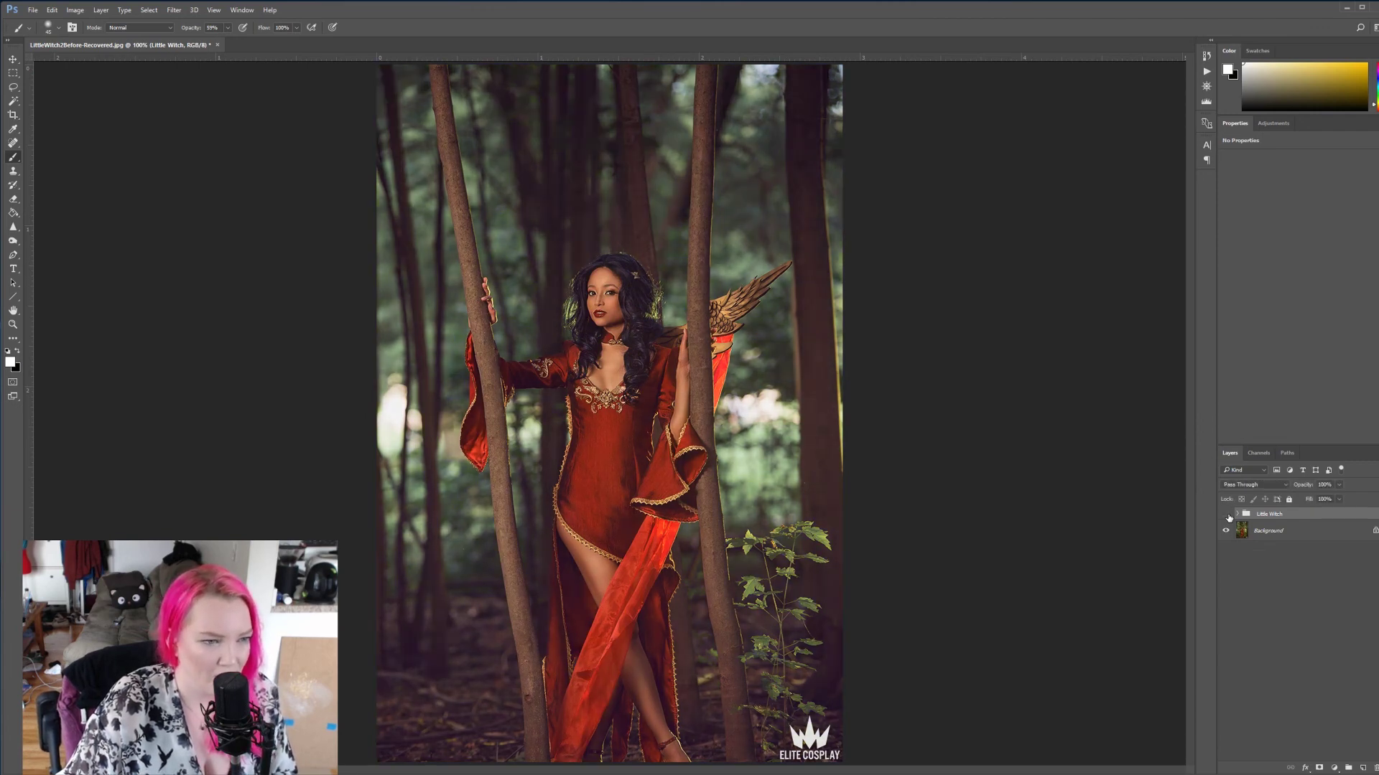
left_click(1227, 515)
left_click(1226, 515)
left_click(1226, 515)
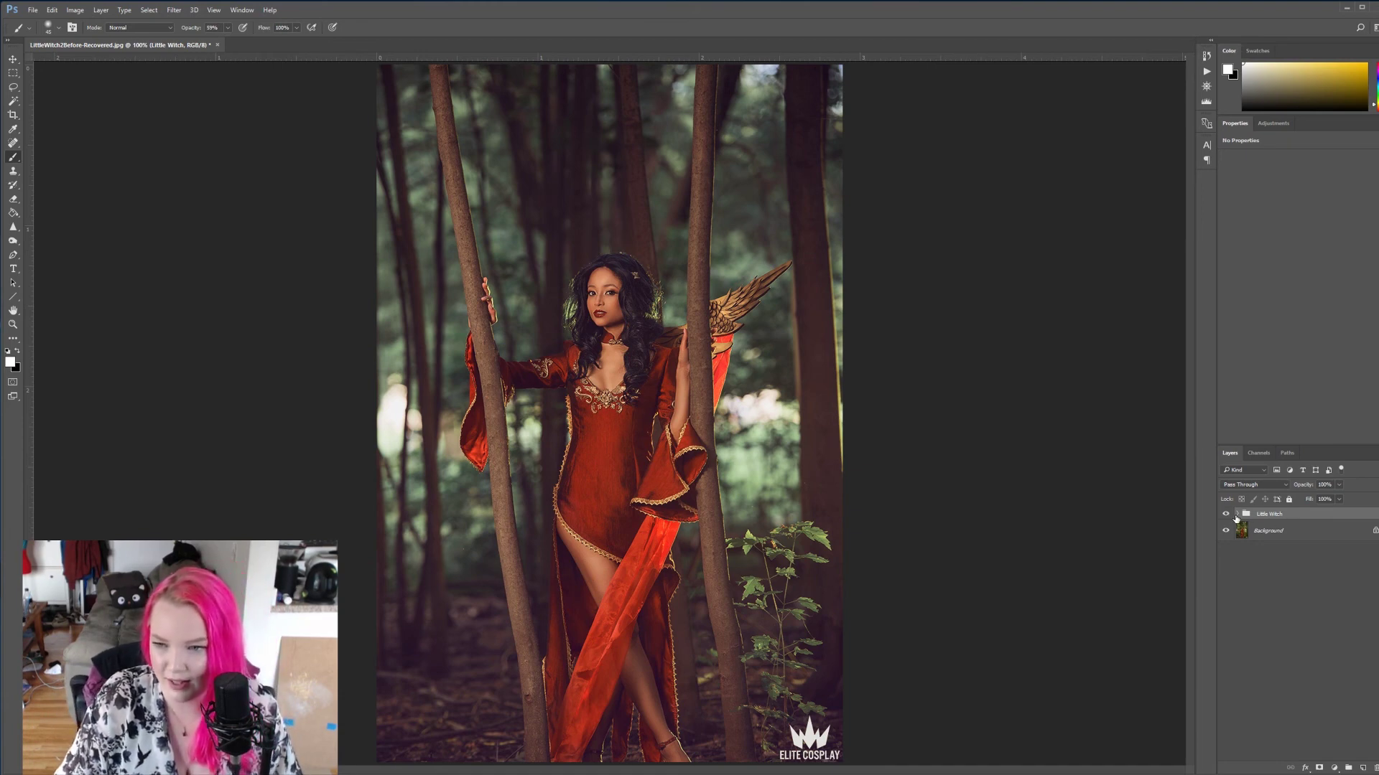
left_click(1236, 518)
scroll(1303, 664, "down", 1)
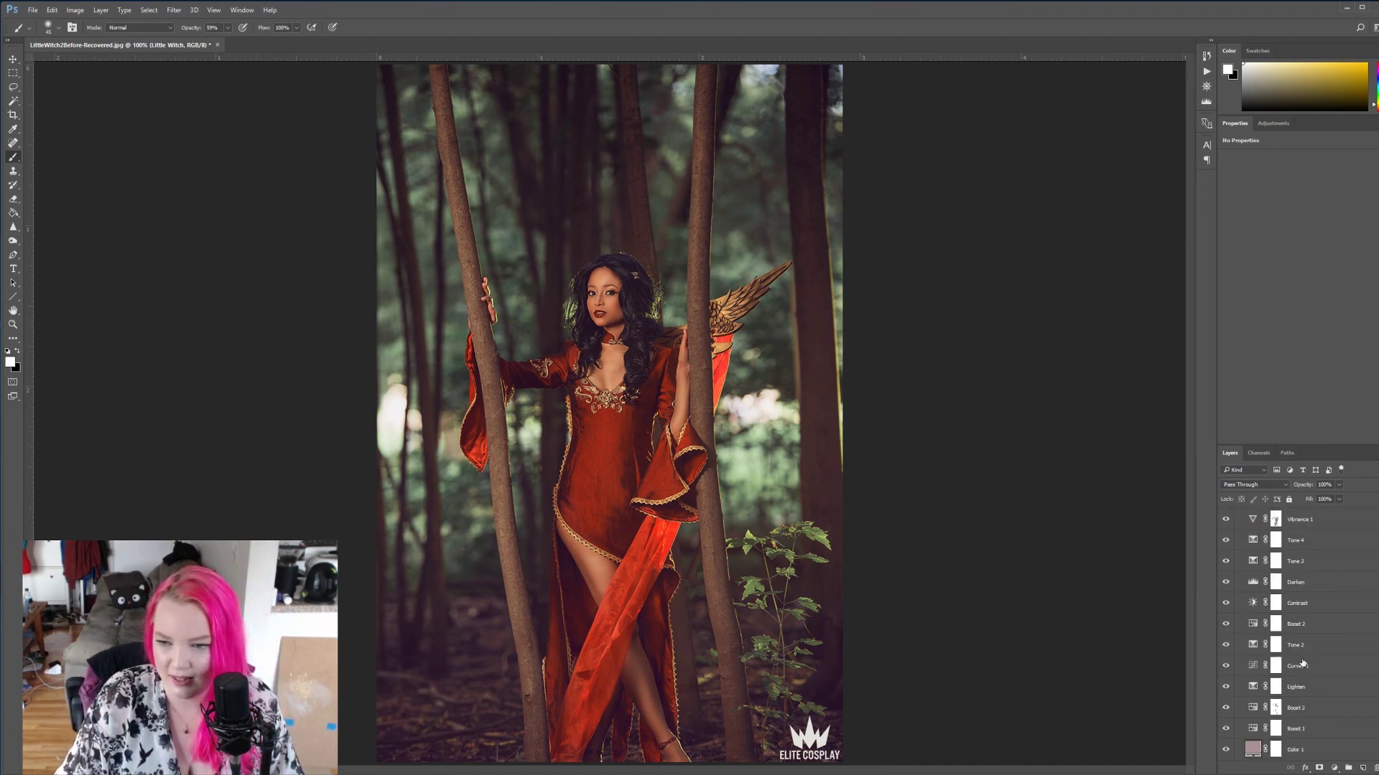
scroll(1303, 664, "up", 3)
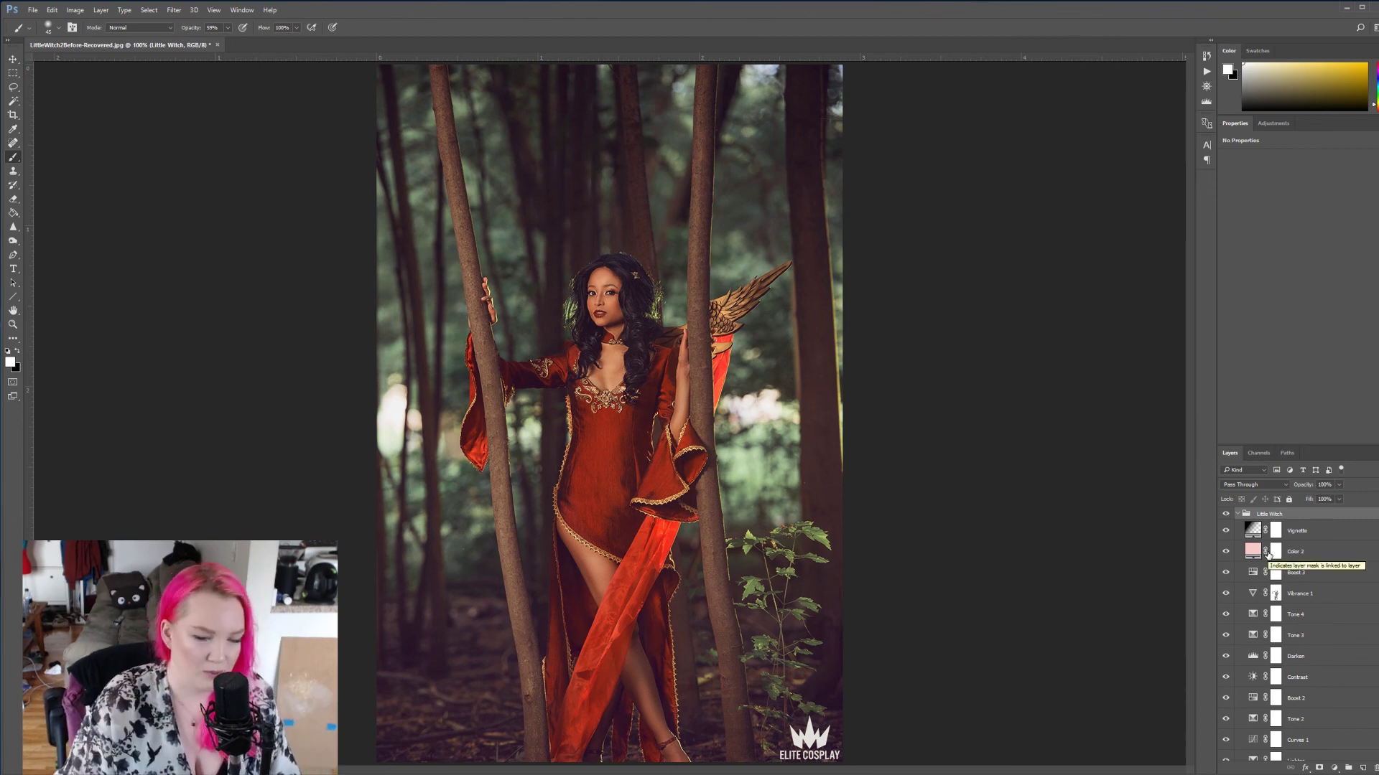
left_click(1237, 514)
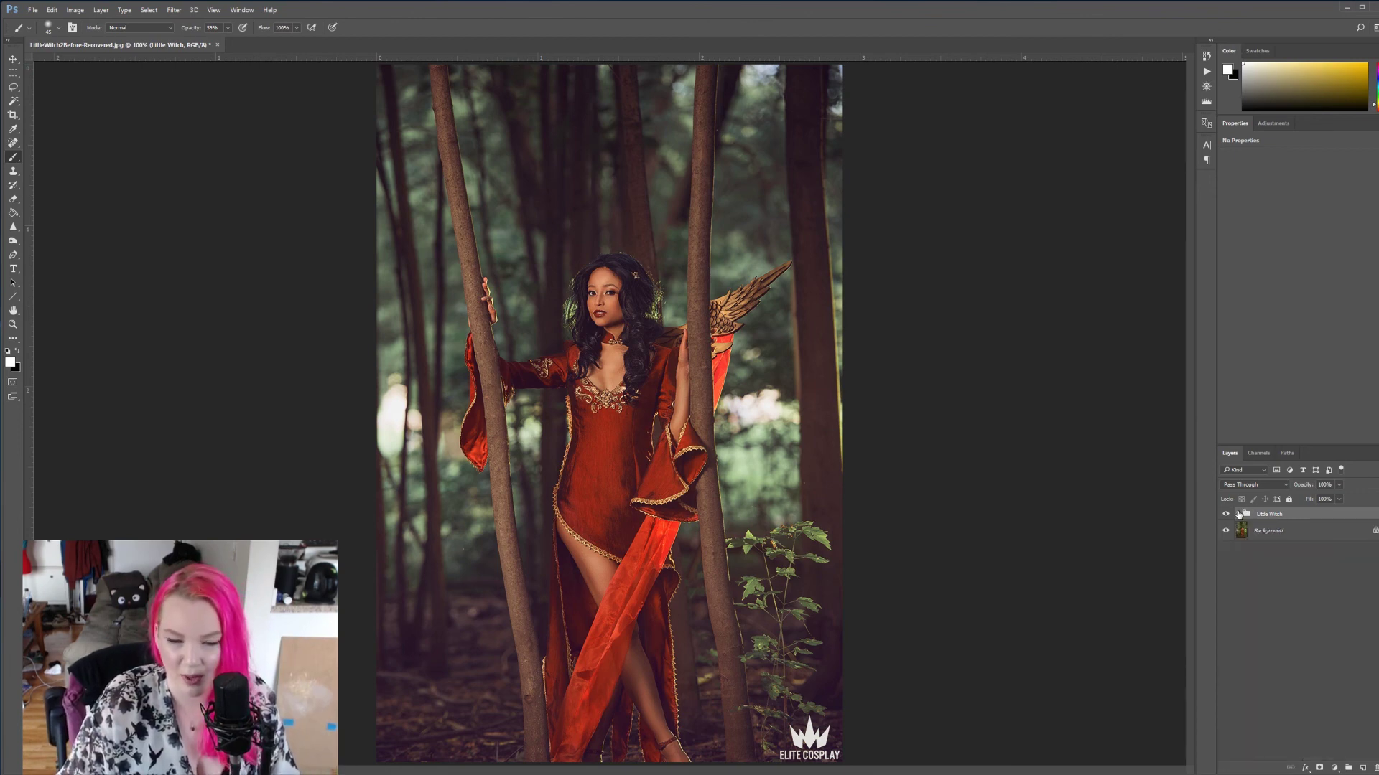